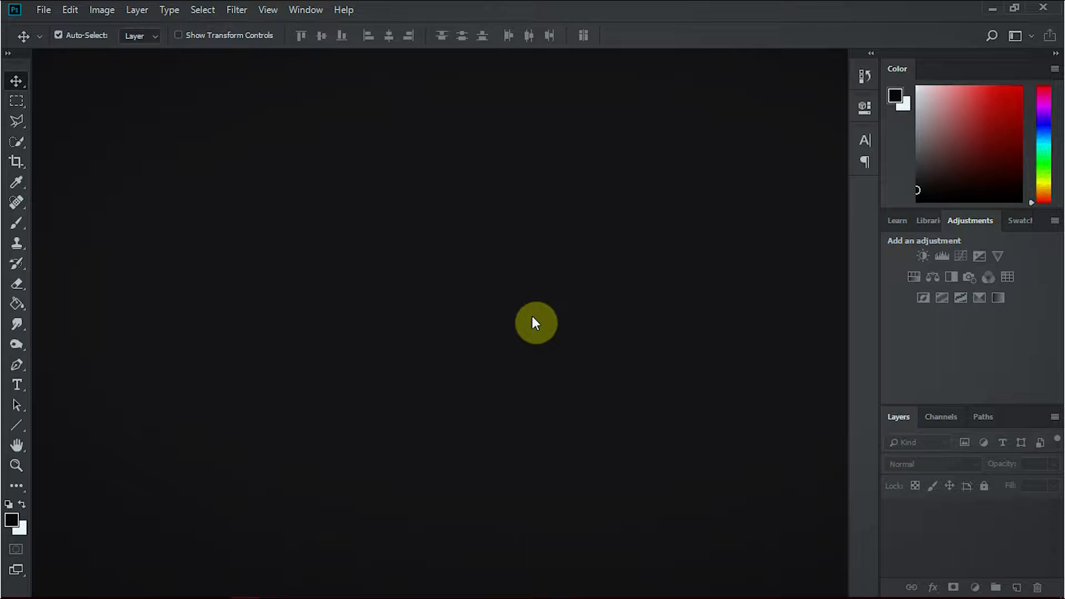
Create a new 1920 × 816 pixel document named TEXT with a white background.
key(ctrl)
key(ctrl+n)
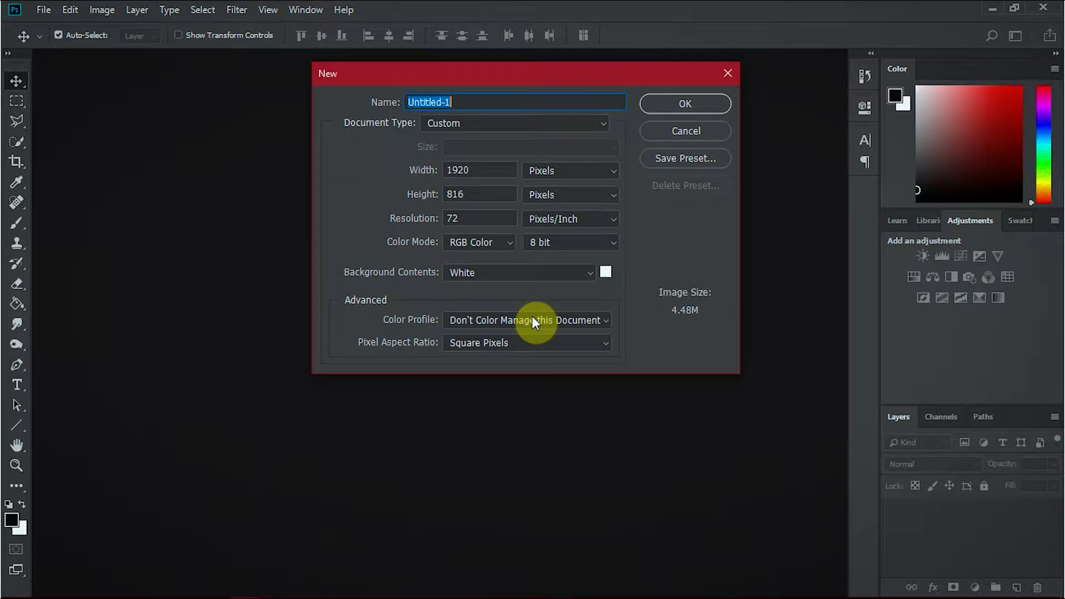
text(TEXT)
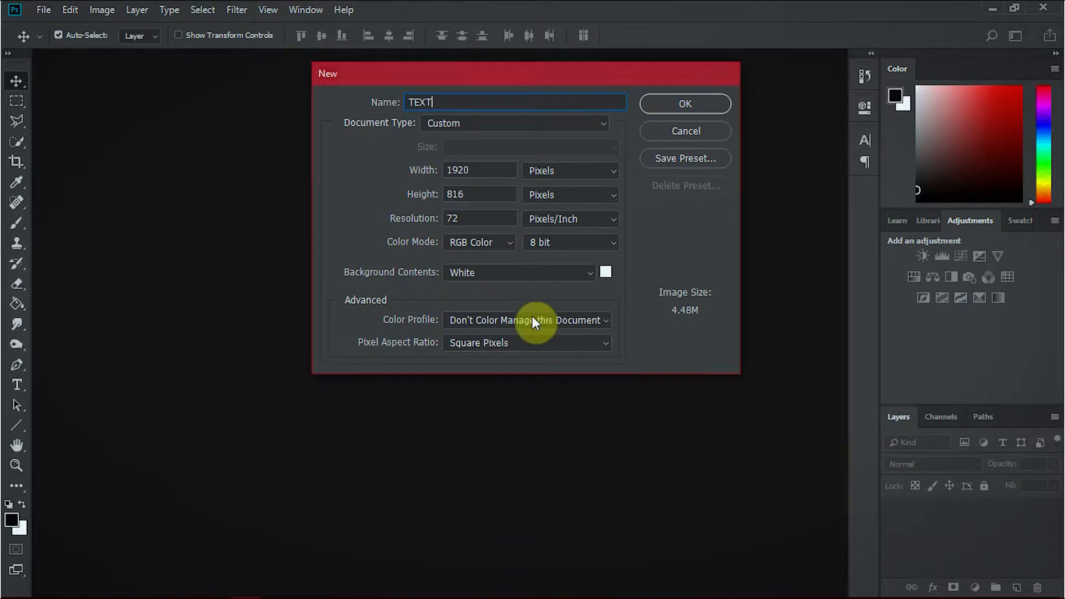
key(Return)
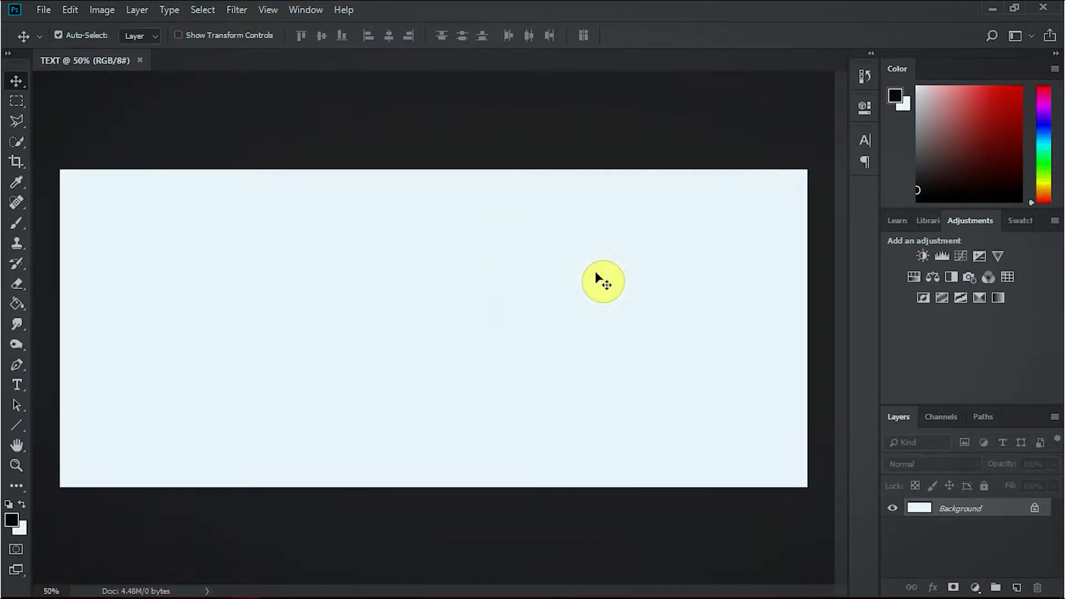
Unlock the Background layer and rename it BG.
click(1034, 508)
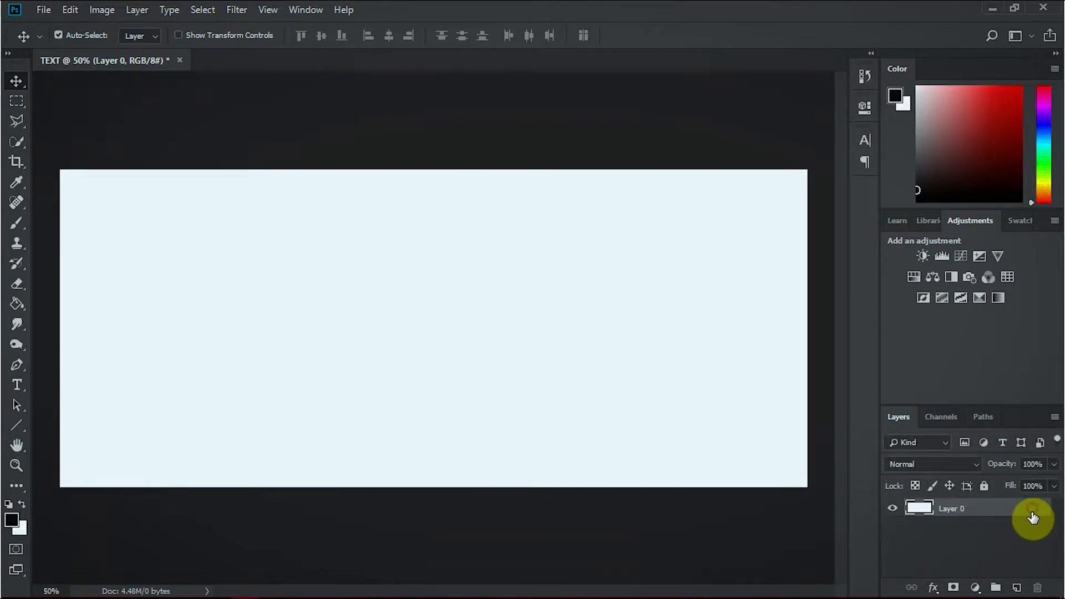
double_click(957, 518)
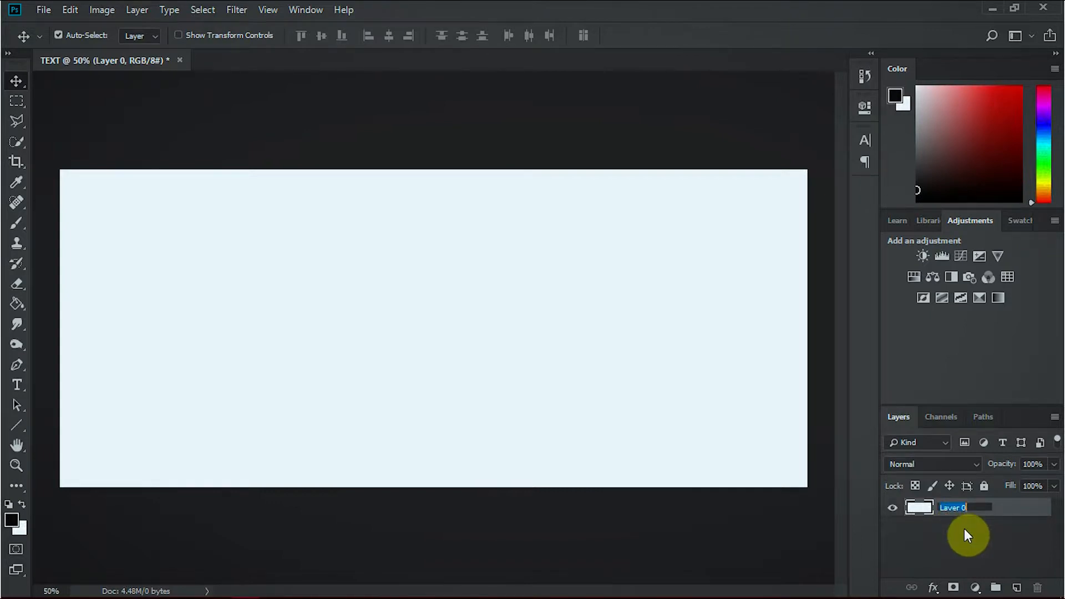
key(Return)
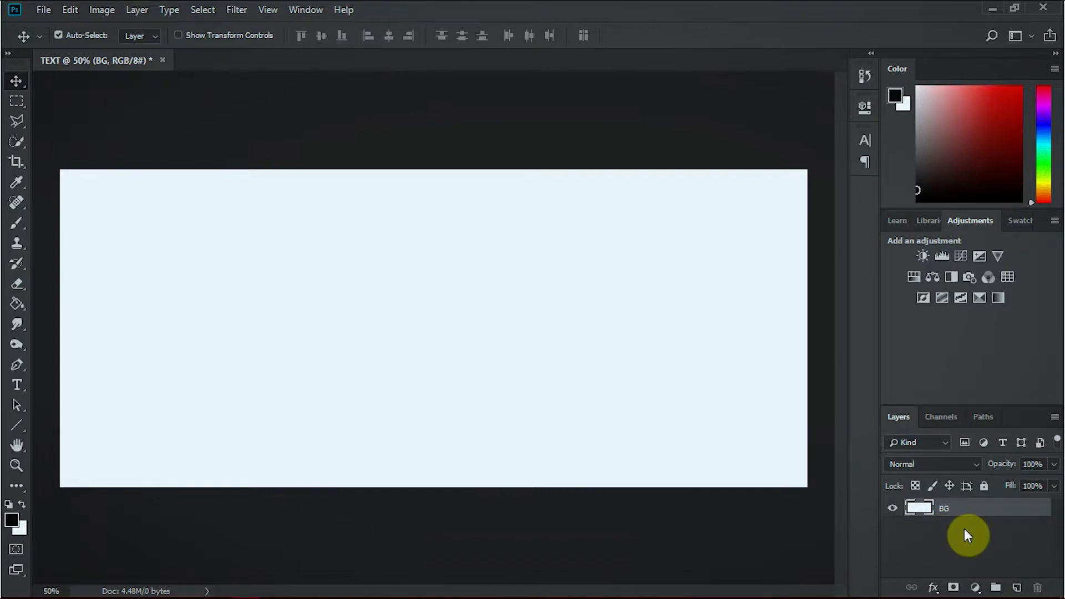
Add a Gradient Overlay effect to the BG layer.
double_click(1008, 515)
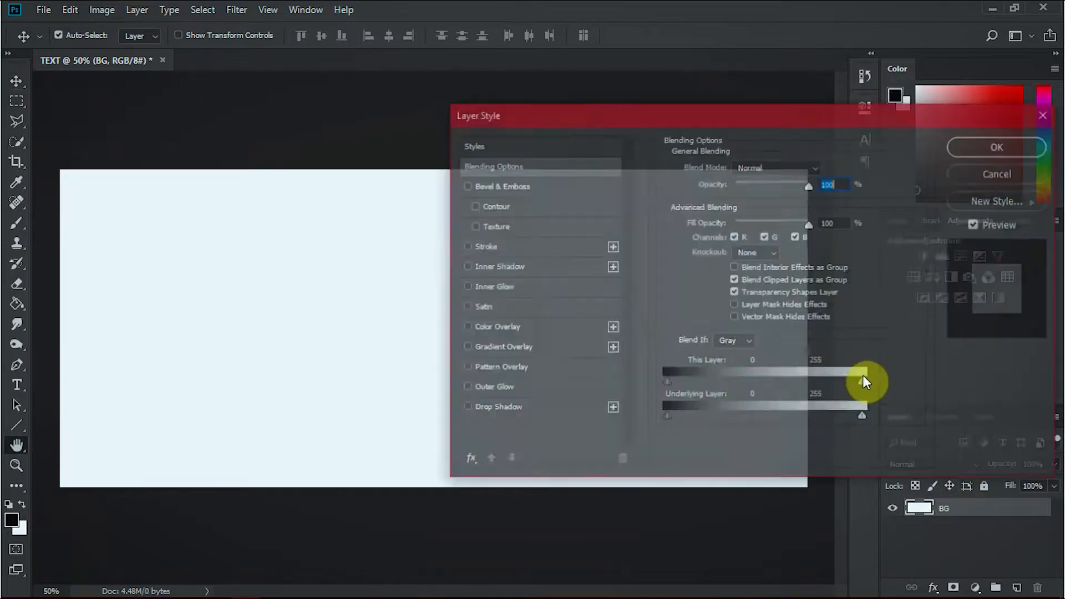
drag(774, 117, 603, 89)
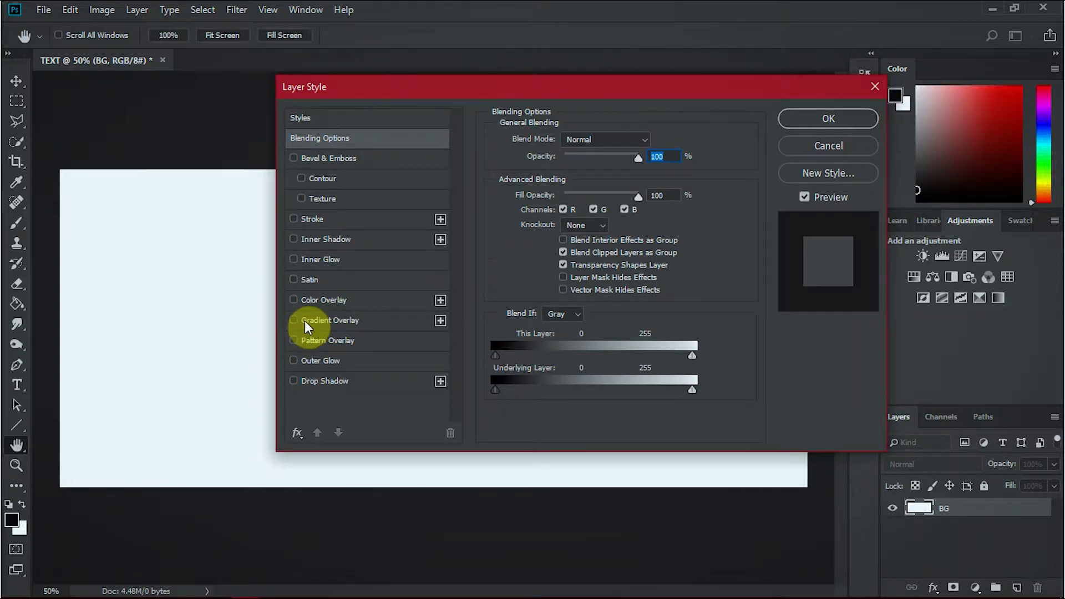
click(322, 322)
drag(553, 83, 606, 110)
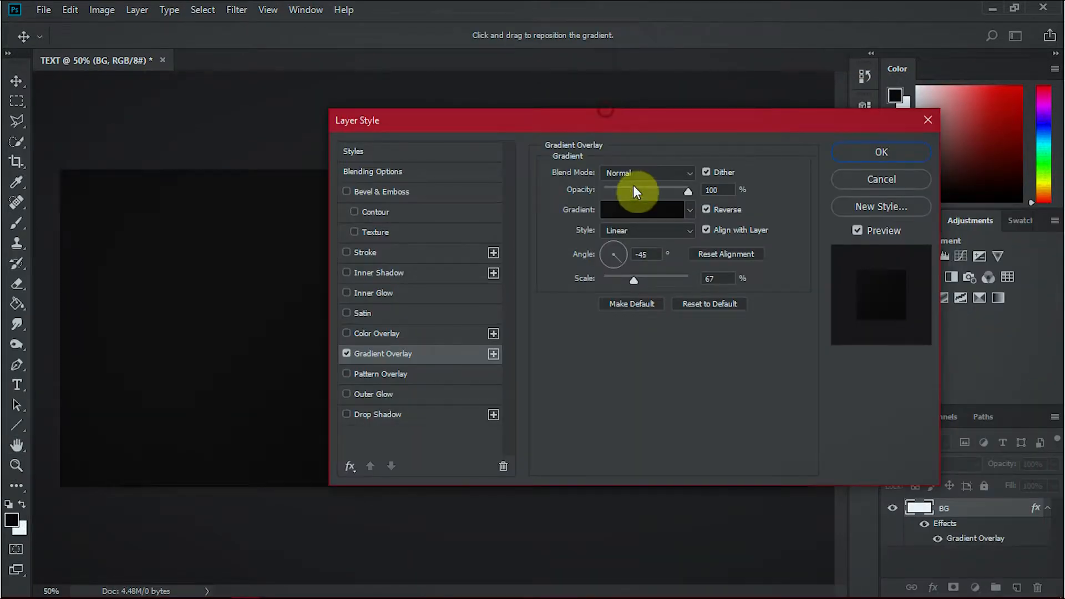
Set the gradient overlay's end color stop to the dark gray 1e1e1e.
click(666, 211)
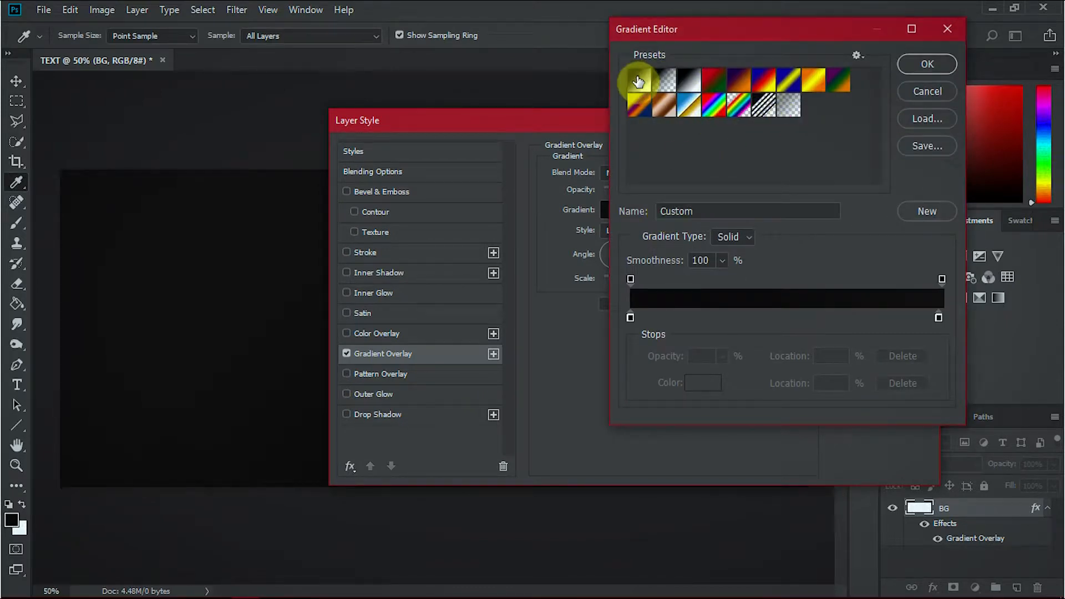
click(630, 318)
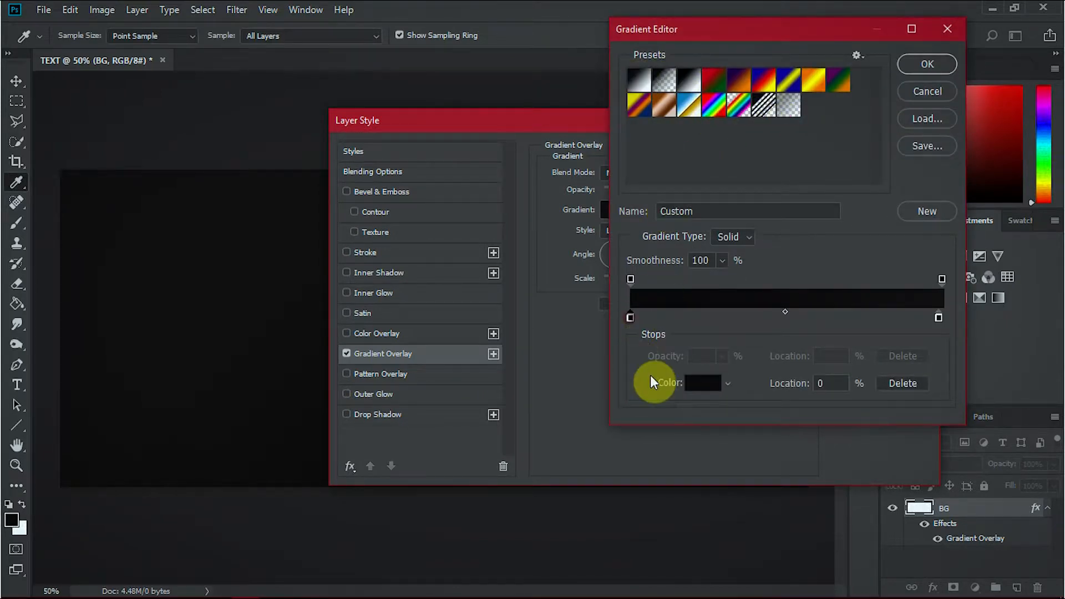
click(939, 318)
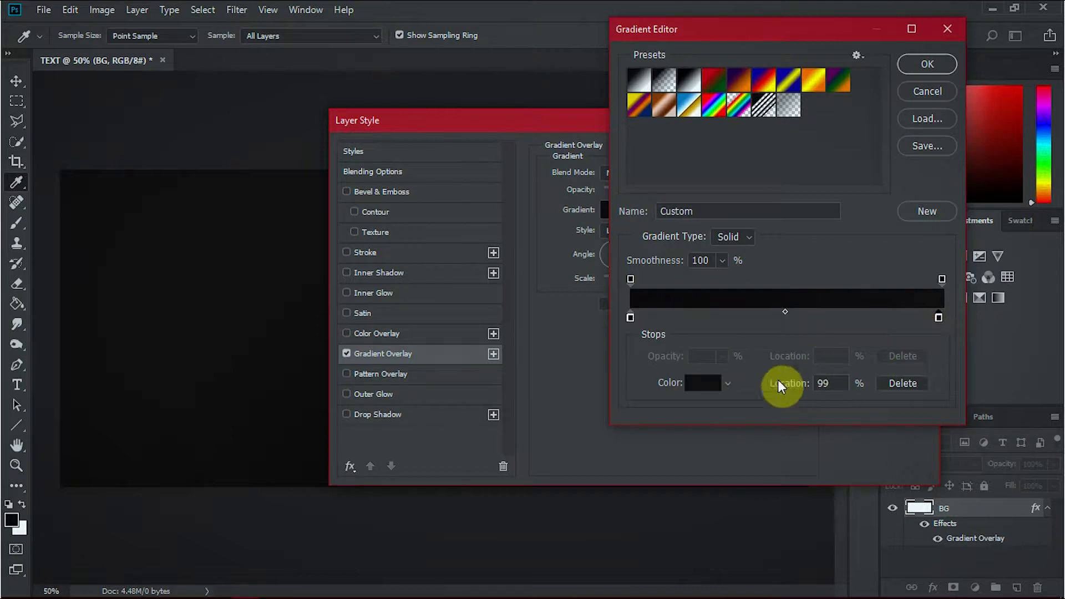
click(710, 385)
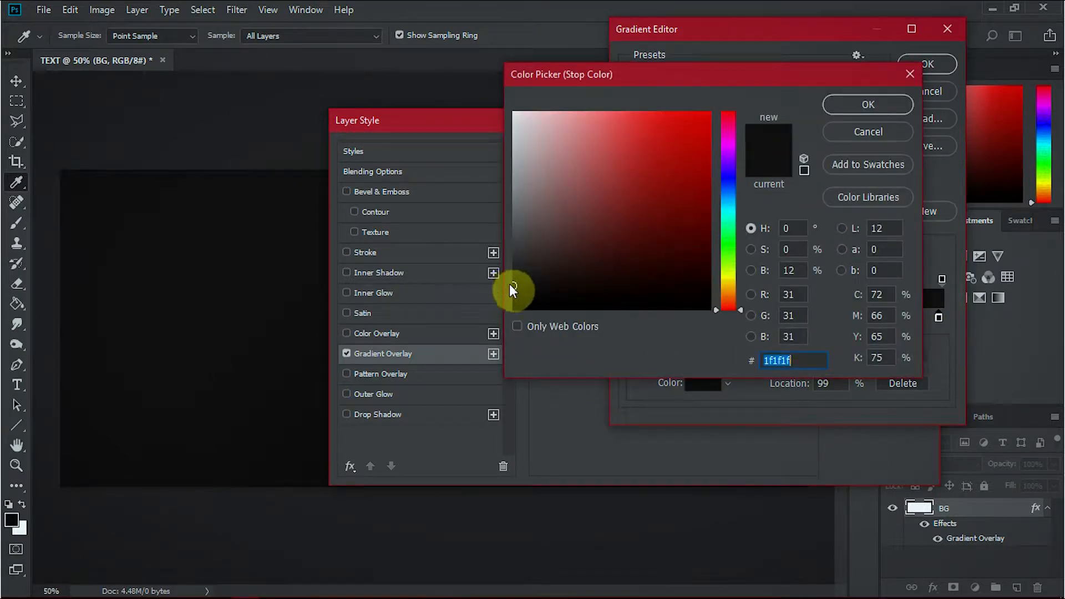
click(514, 286)
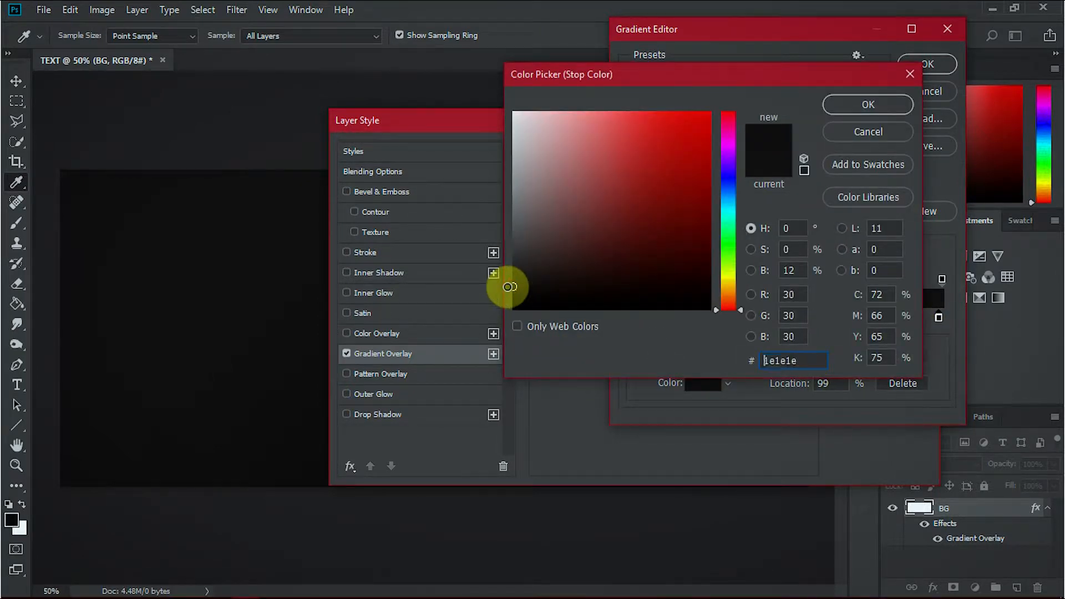
click(830, 110)
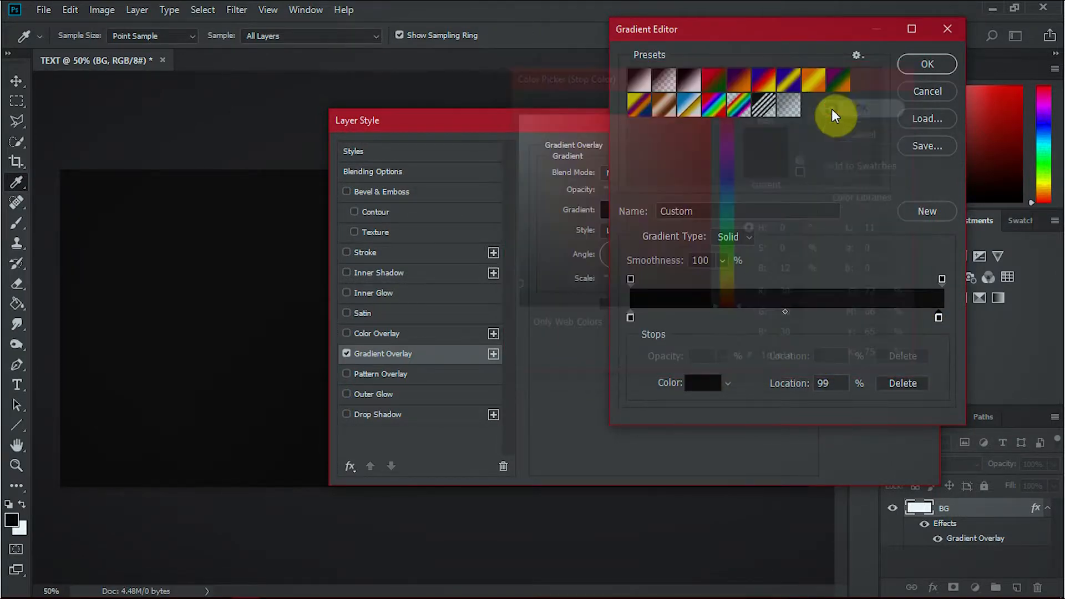
click(936, 64)
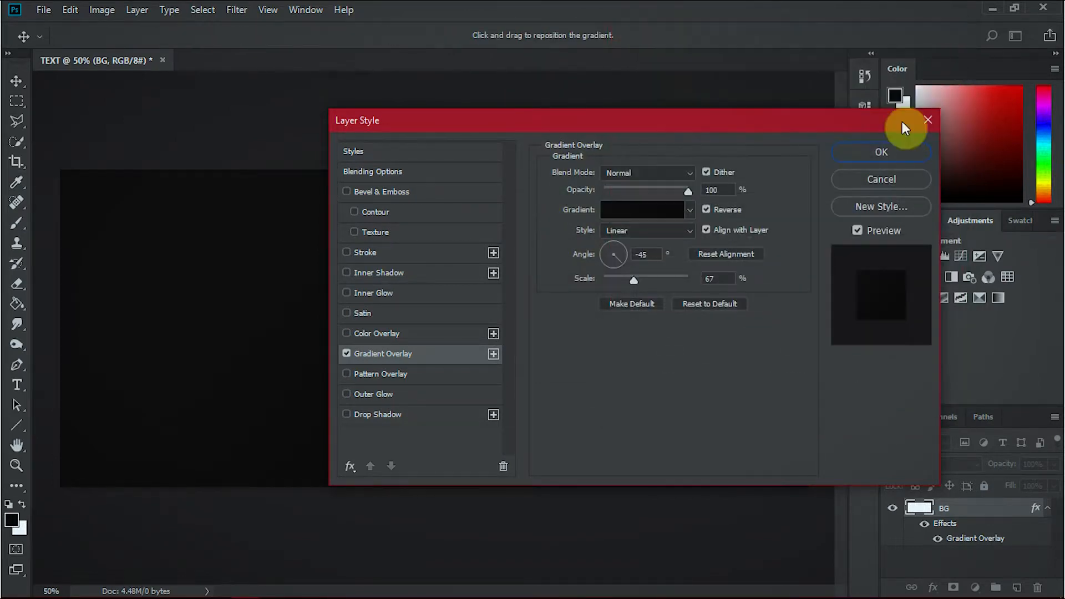
Set the gradient overlay's style to Radial and its scale to 80%, and apply the layer style.
click(658, 233)
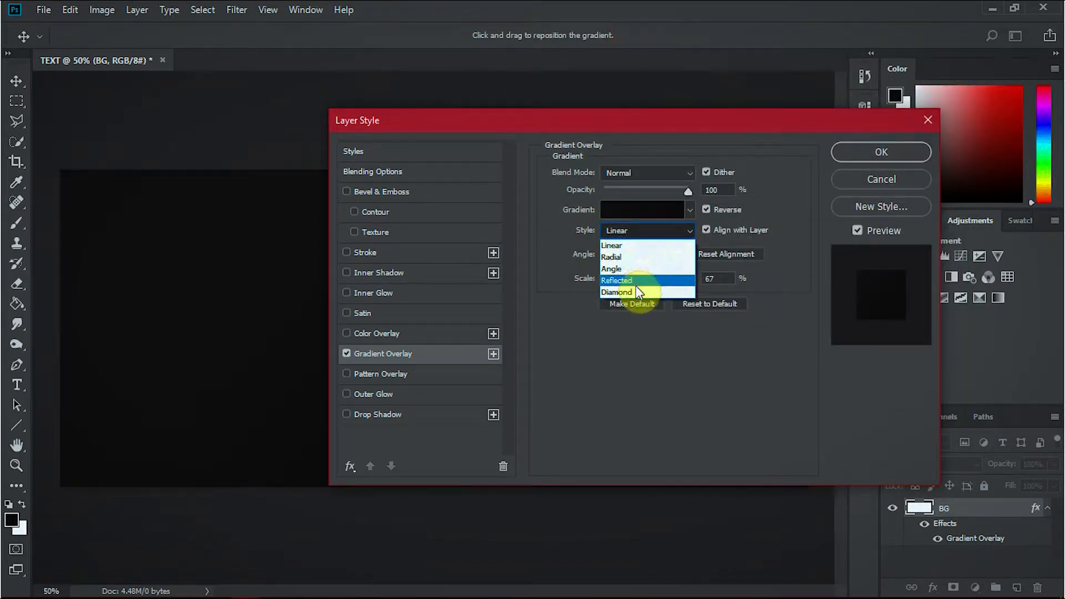
click(631, 257)
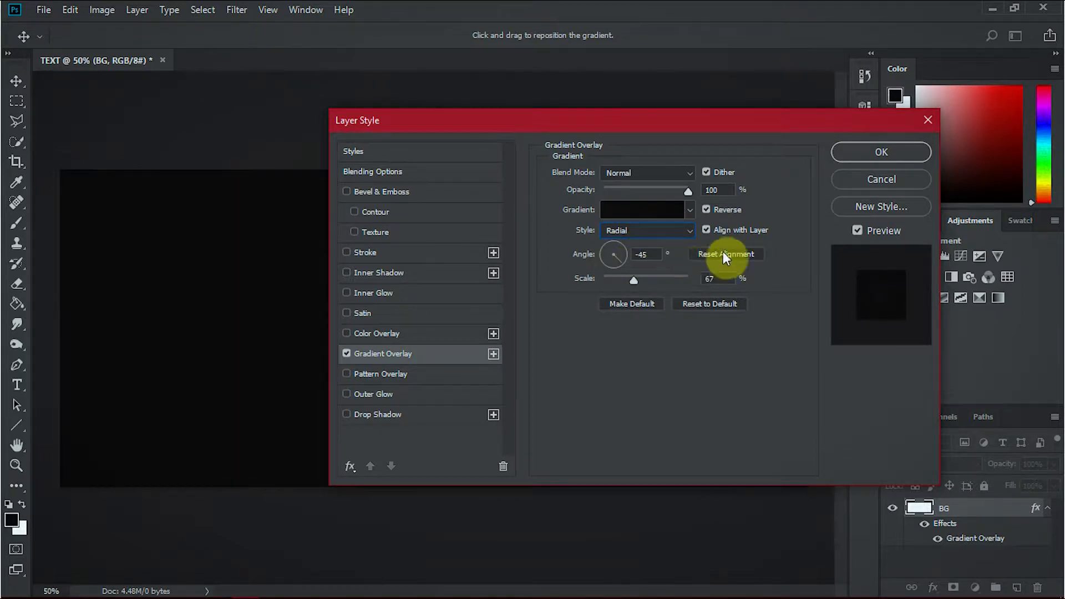
click(643, 277)
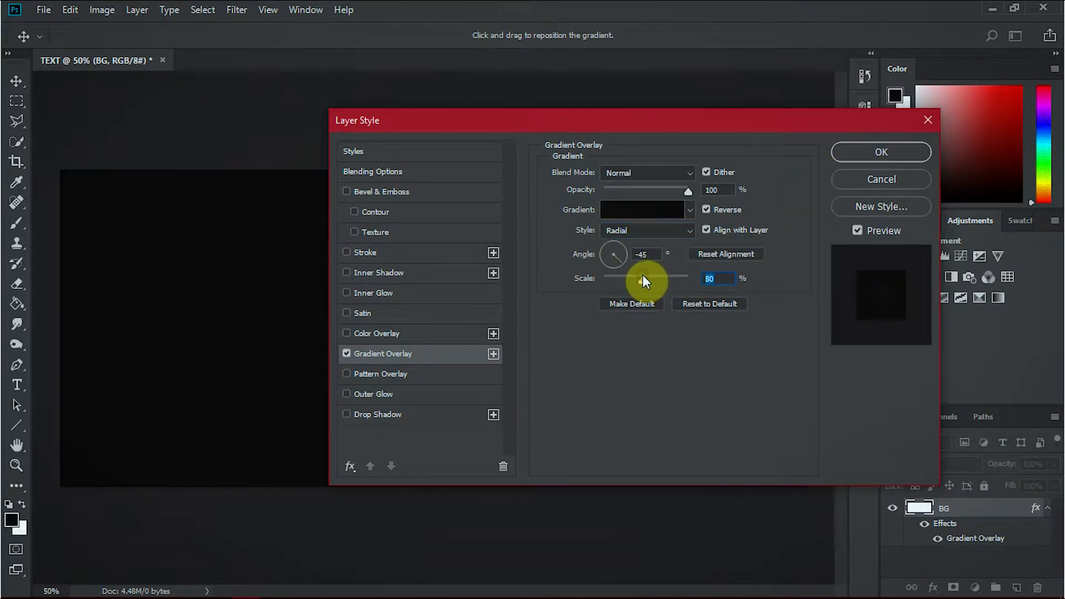
click(887, 158)
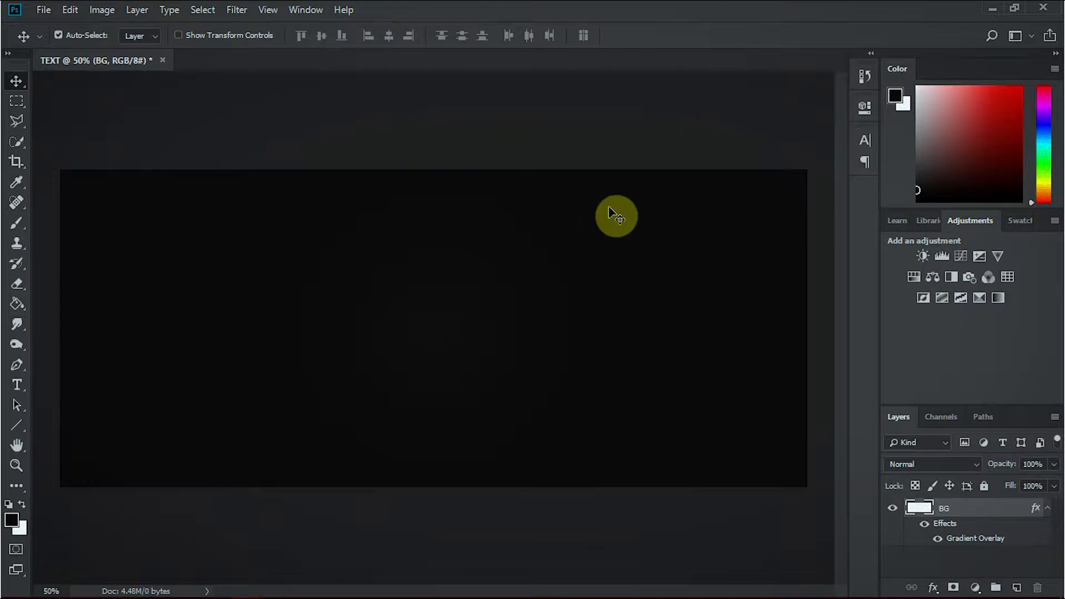
Add a text layer with the letter A near the middle of the canvas.
key(t)
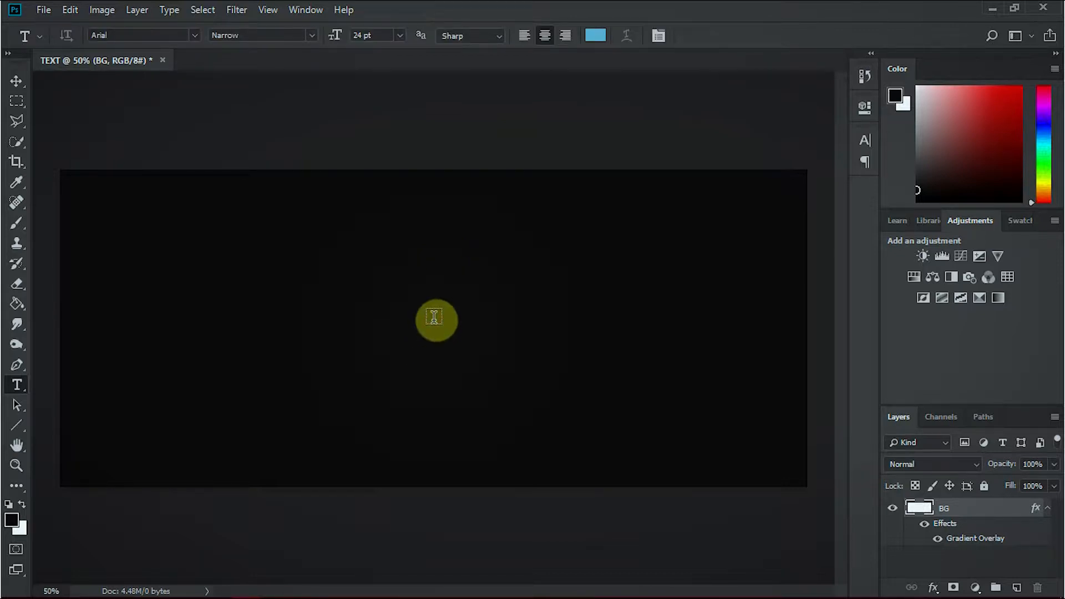
click(453, 345)
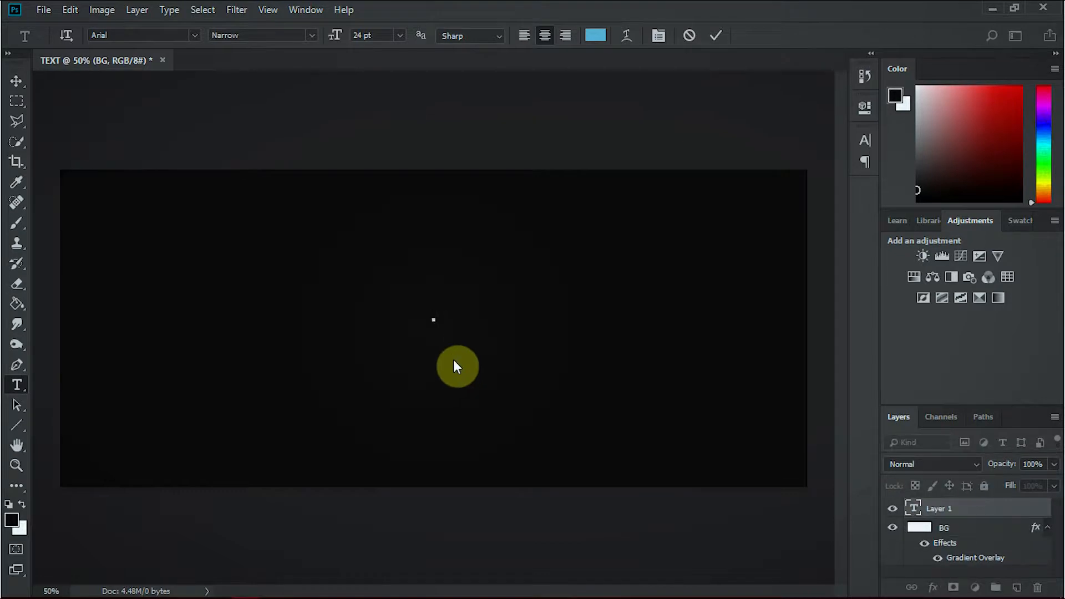
text(A)
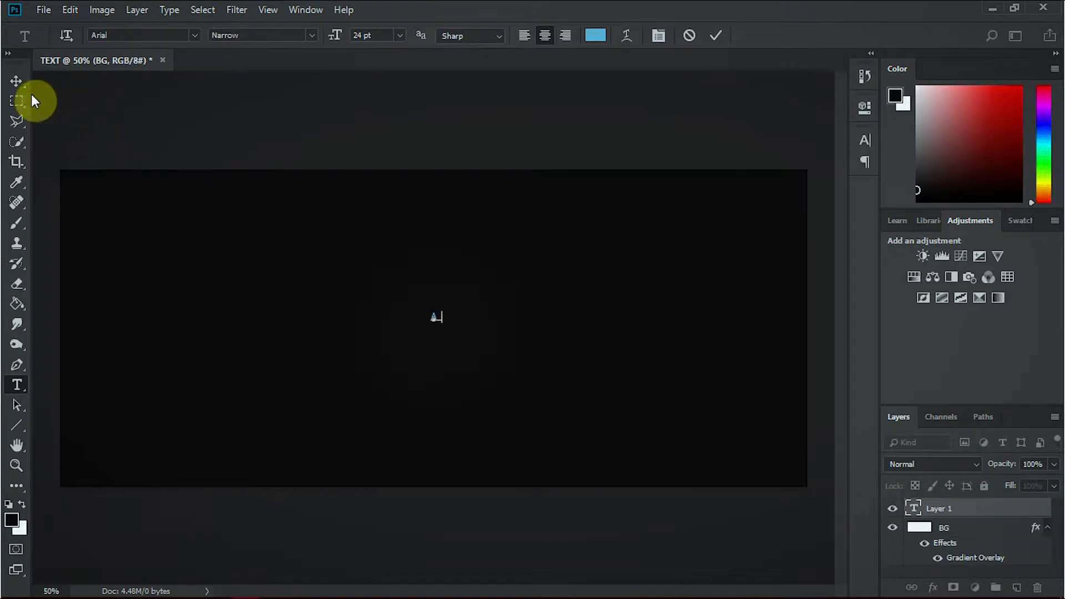
click(12, 84)
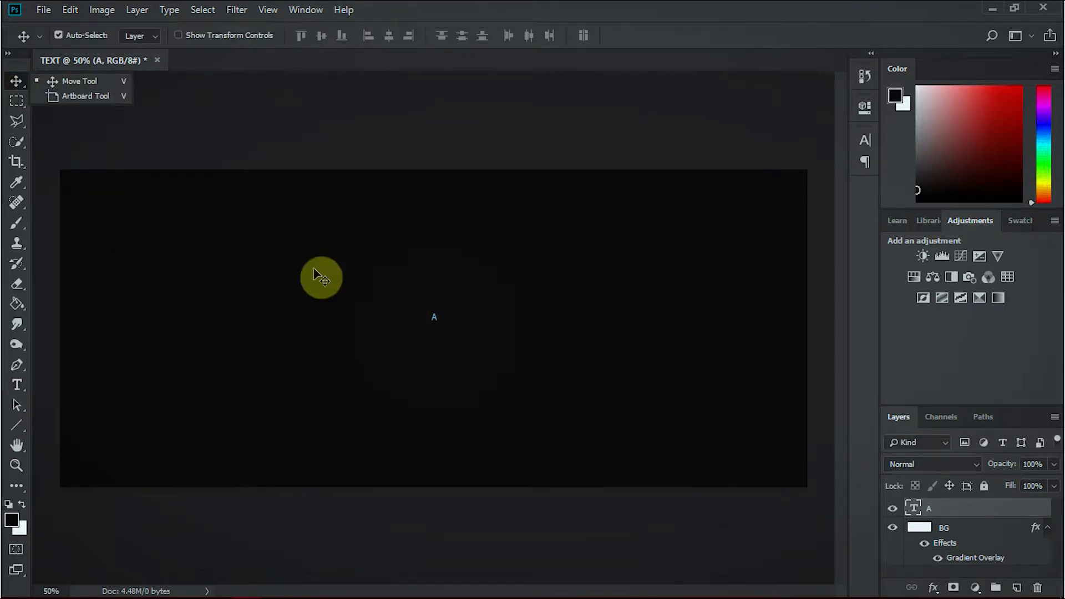
click(16, 78)
Enlarge the letter A proportionally about its center to about 2033% with Free Transform.
key(ctrl)
key(ctrl+t)
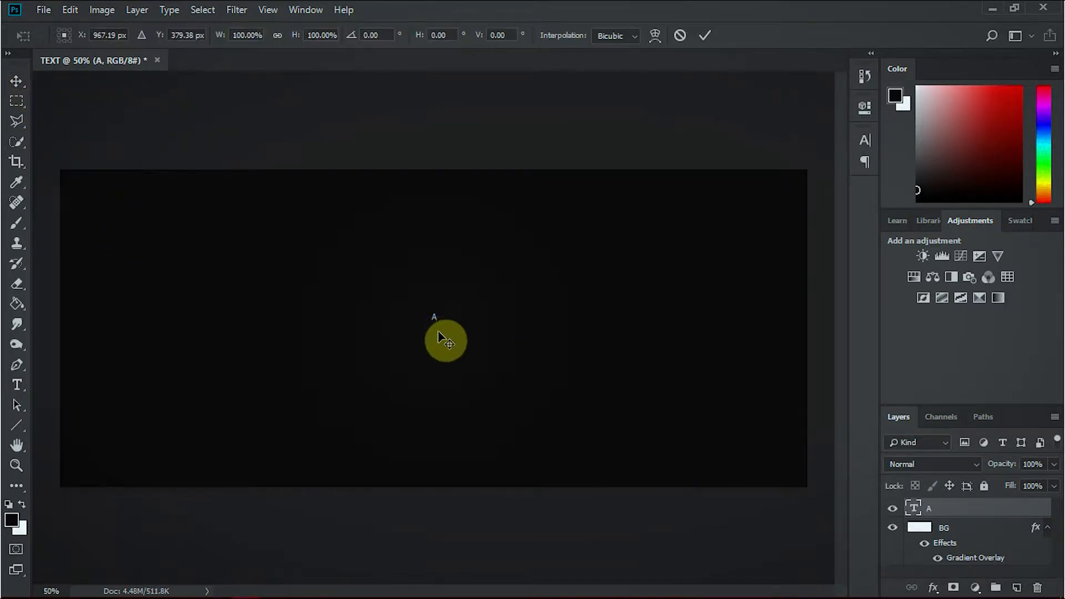
drag(443, 324, 558, 414)
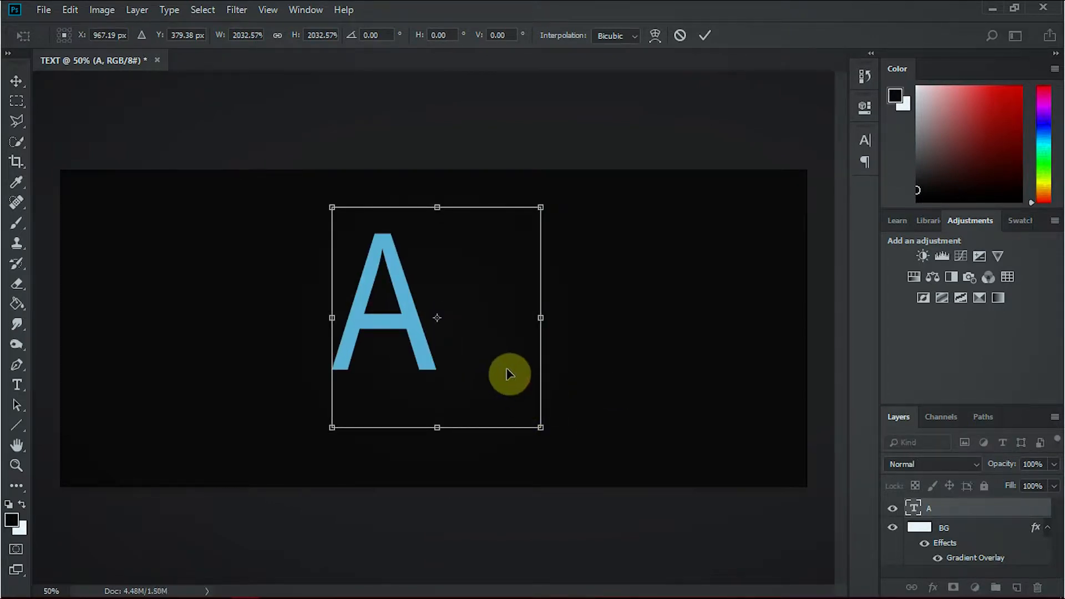
key(Return)
Set the letter A's tracking to 0 and its font to JUSTICE LEAGUE.
click(864, 141)
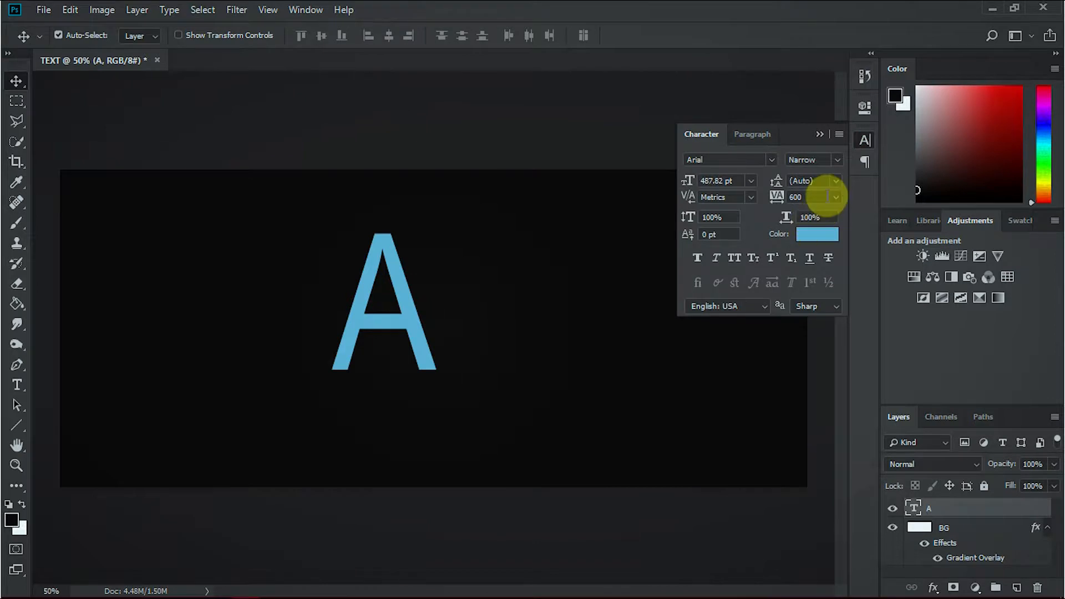
click(836, 196)
click(811, 293)
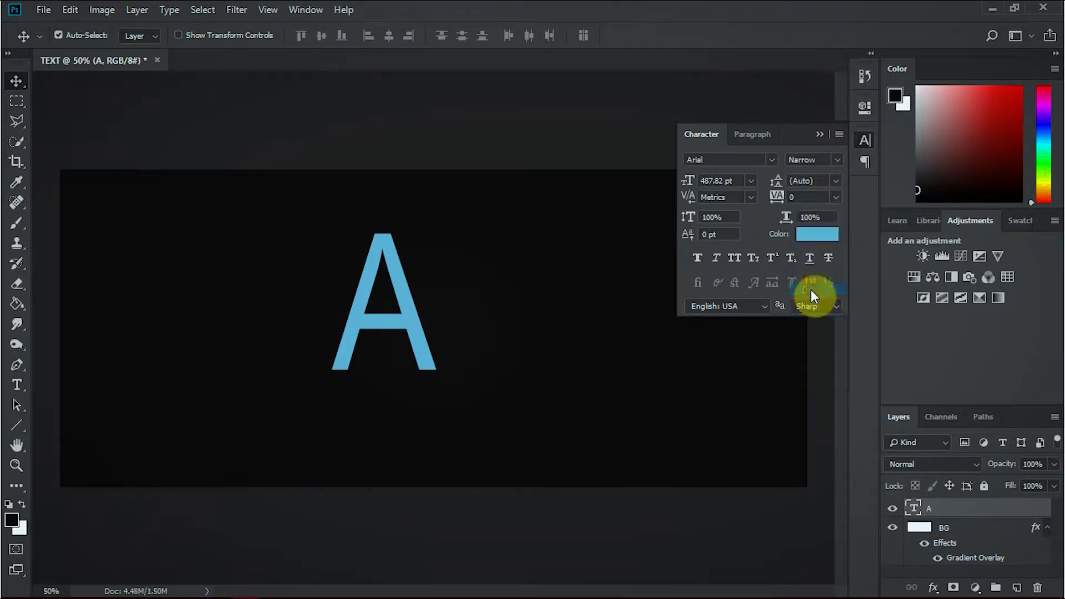
click(771, 159)
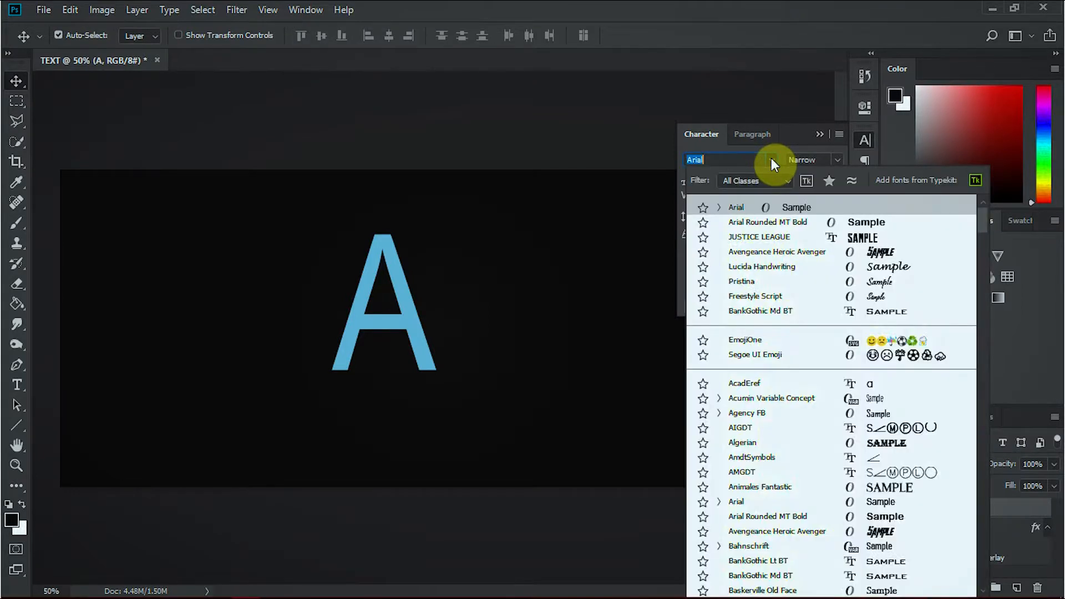
click(821, 237)
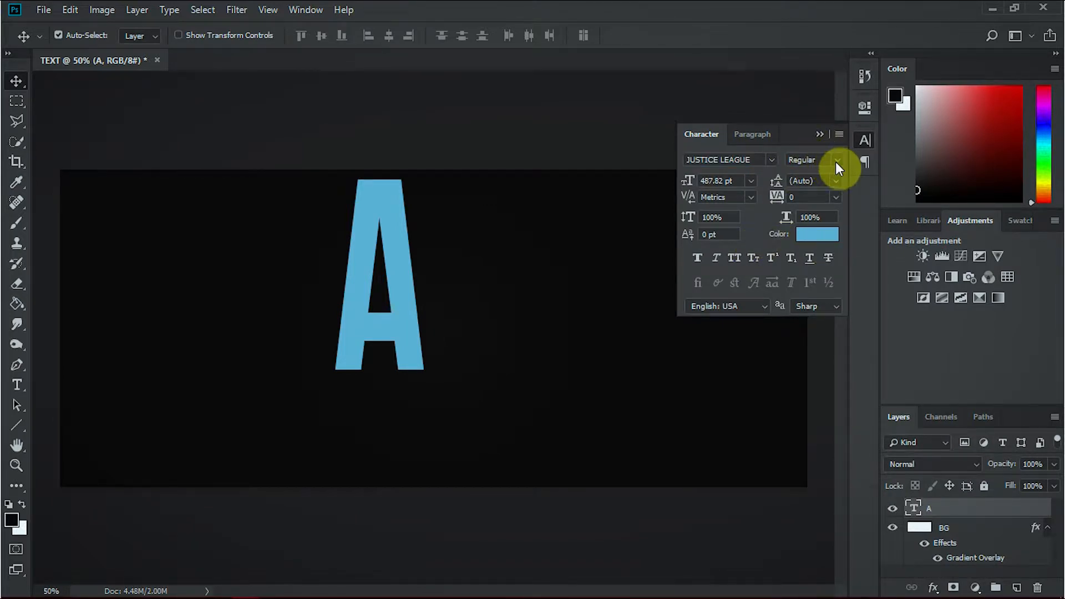
click(814, 136)
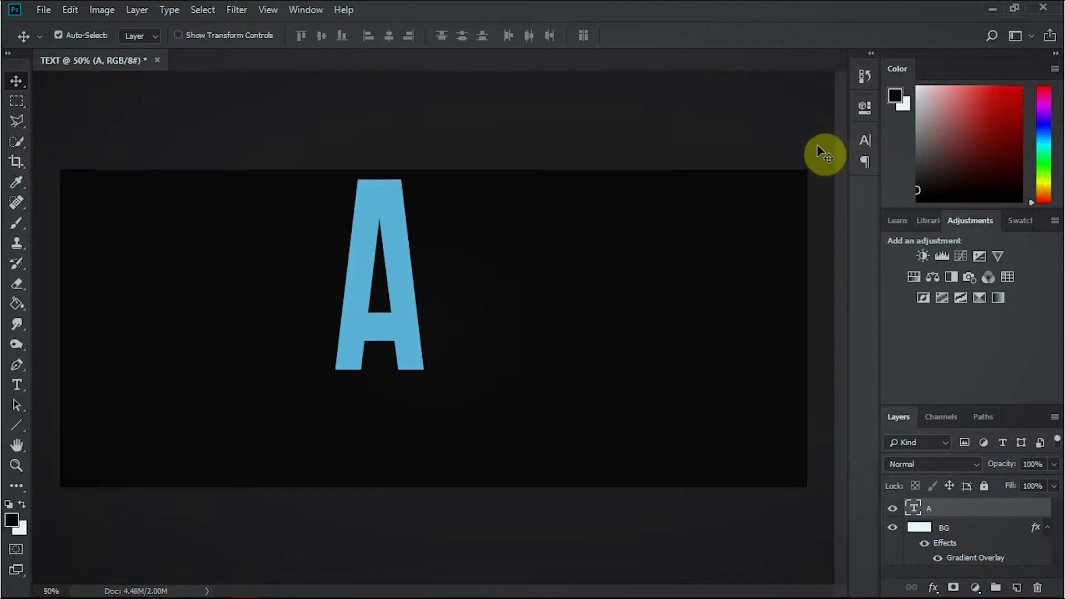
Center the letter A horizontally and vertically on the whole canvas, and clear the selection.
key(ctrl)
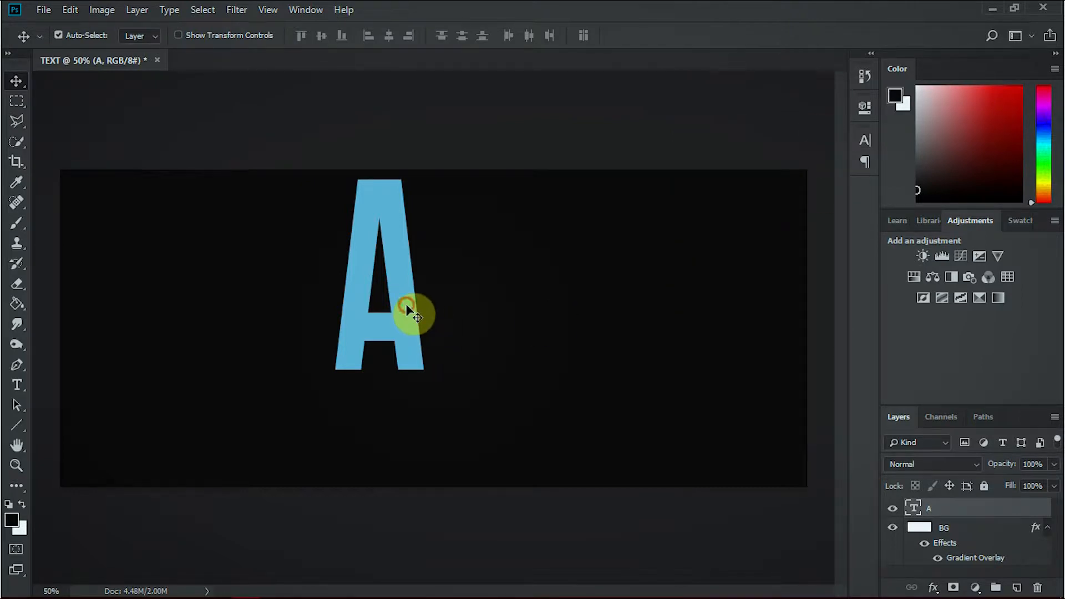
key(ctrl+a)
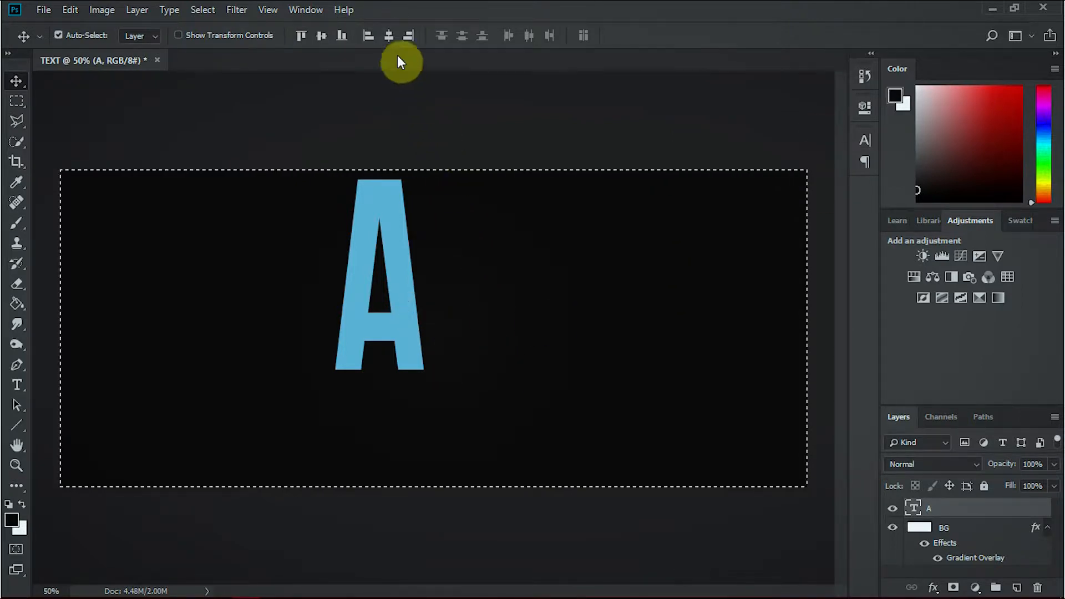
click(389, 36)
click(321, 36)
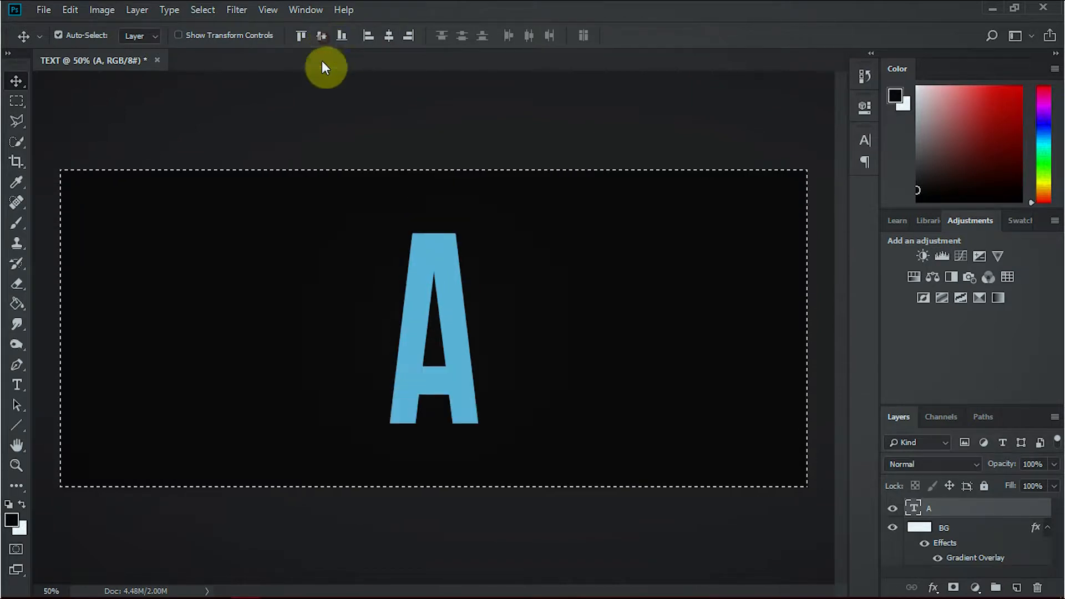
key(ctrl)
key(ctrl+d)
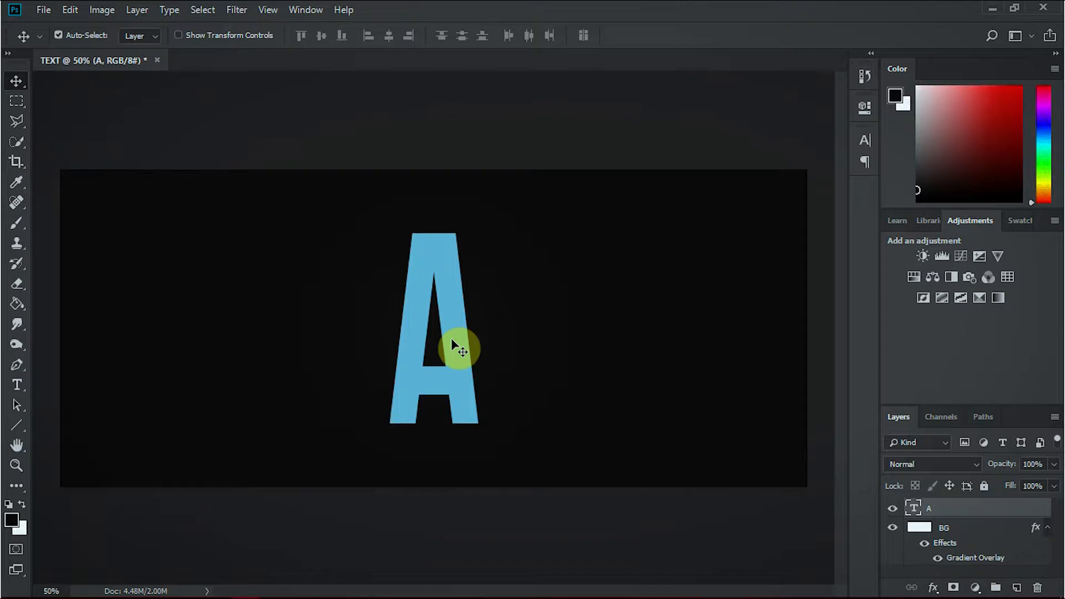
Rasterize the letter A's text layer and cut the left half of the letter onto its own layer.
right_click(999, 515)
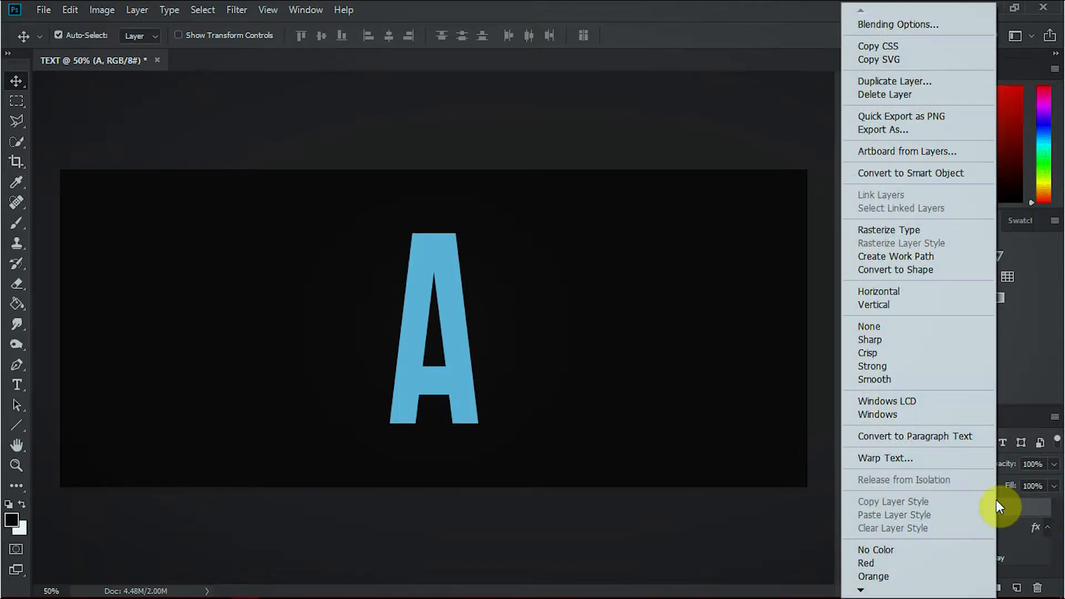
click(883, 230)
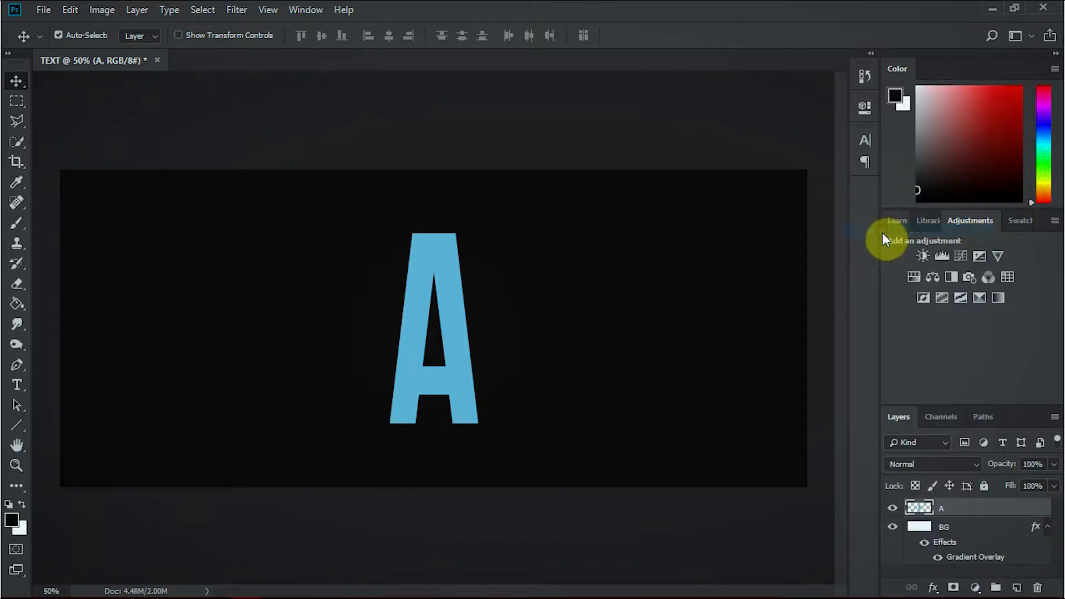
click(16, 100)
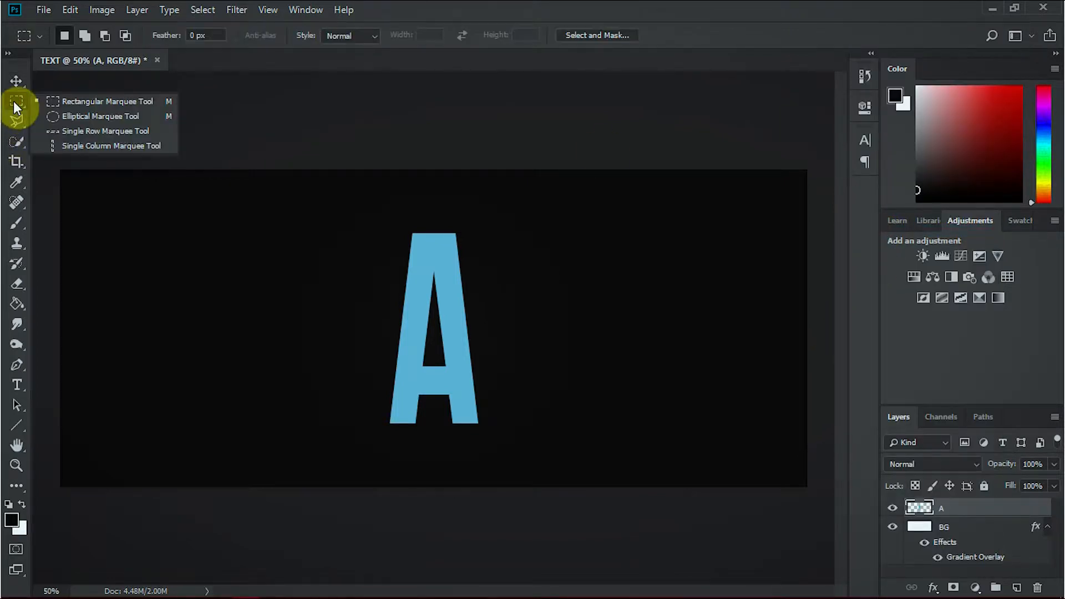
click(89, 103)
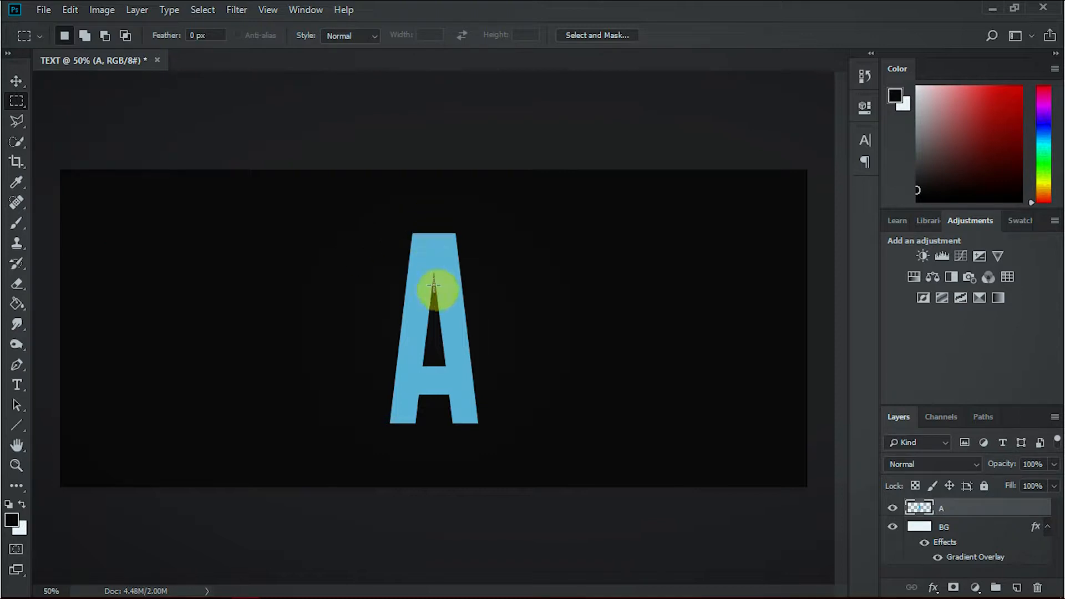
key(ctrl+plus)
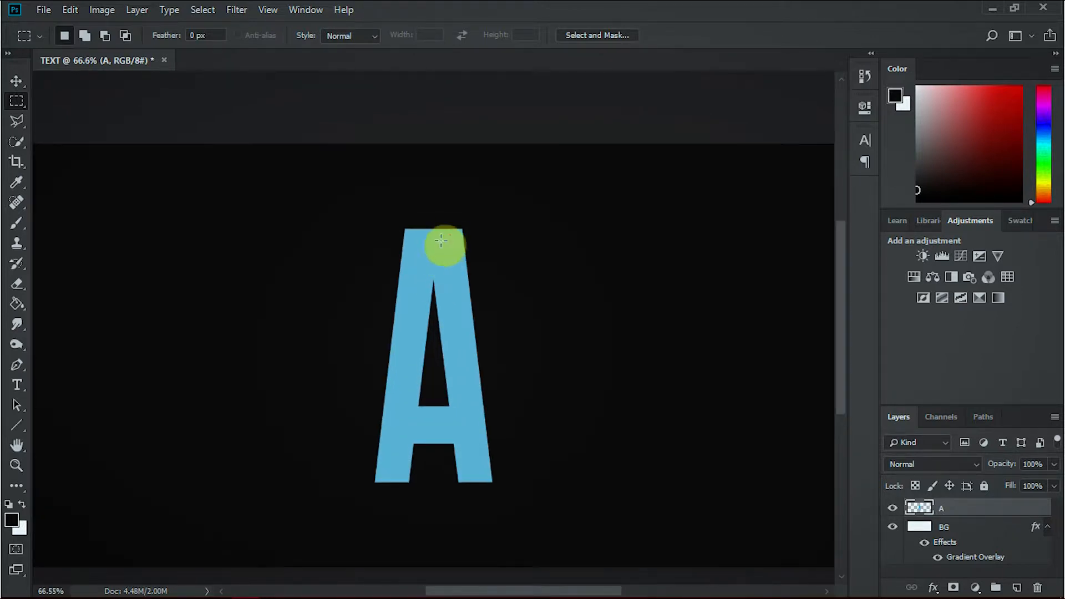
drag(435, 196, 254, 527)
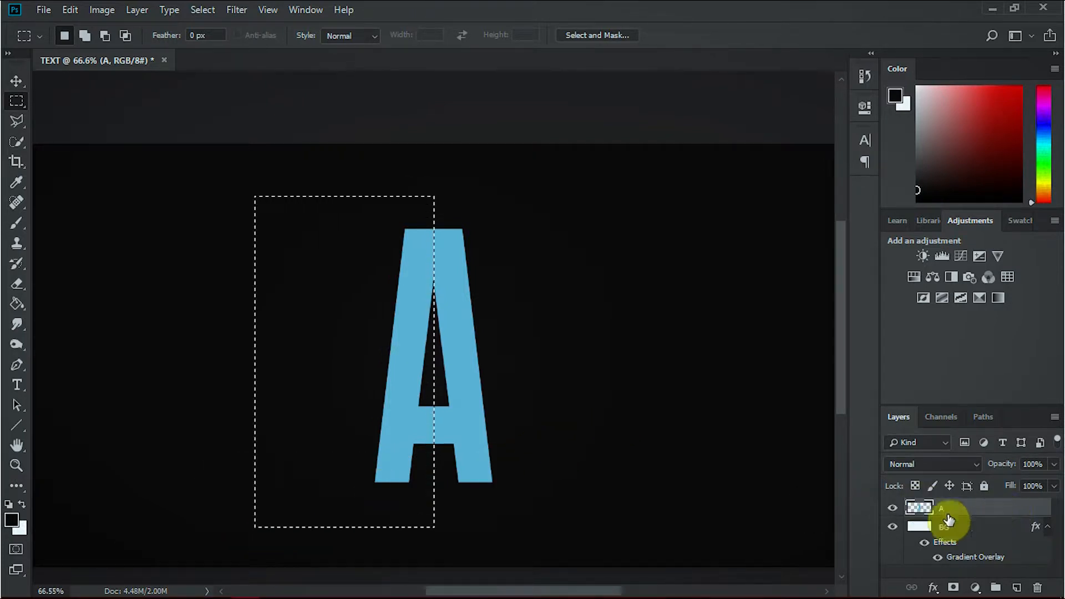
right_click(372, 379)
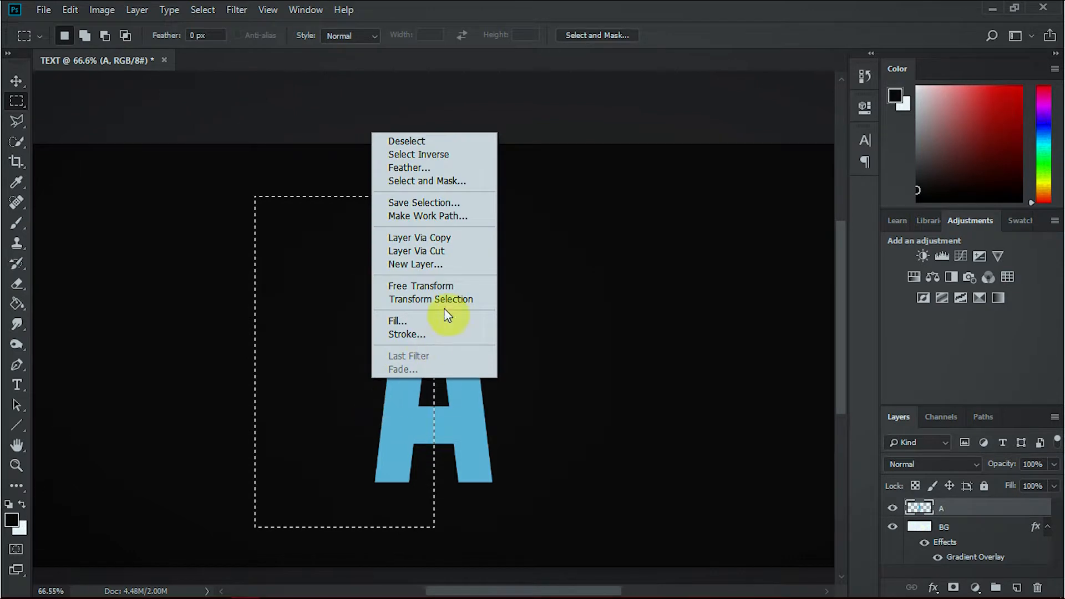
click(442, 251)
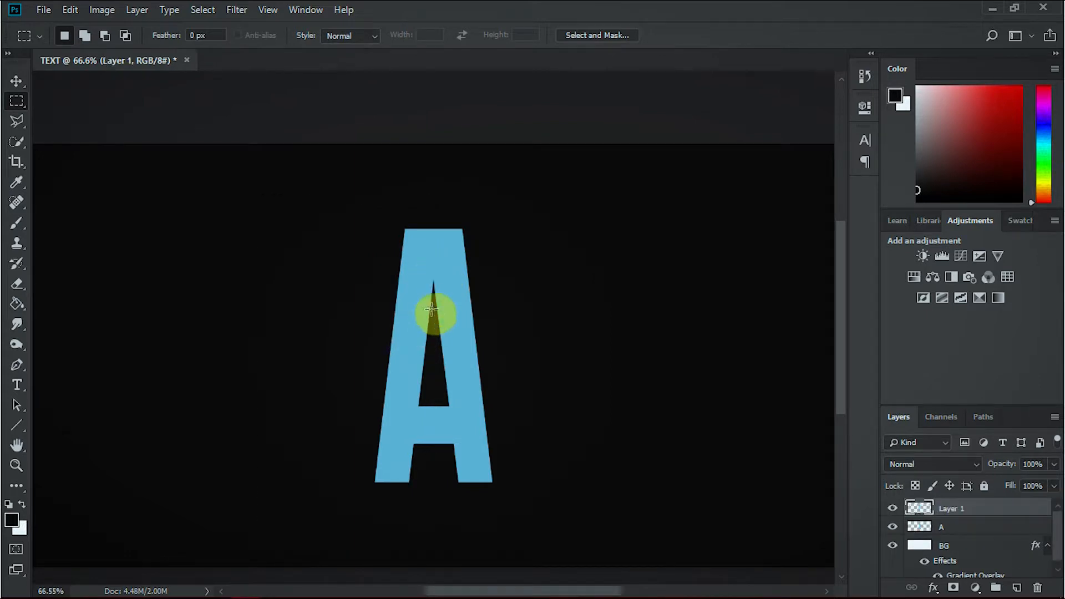
Nudge the cut left half of the letter slightly inward to close the seam between the two halves.
click(18, 81)
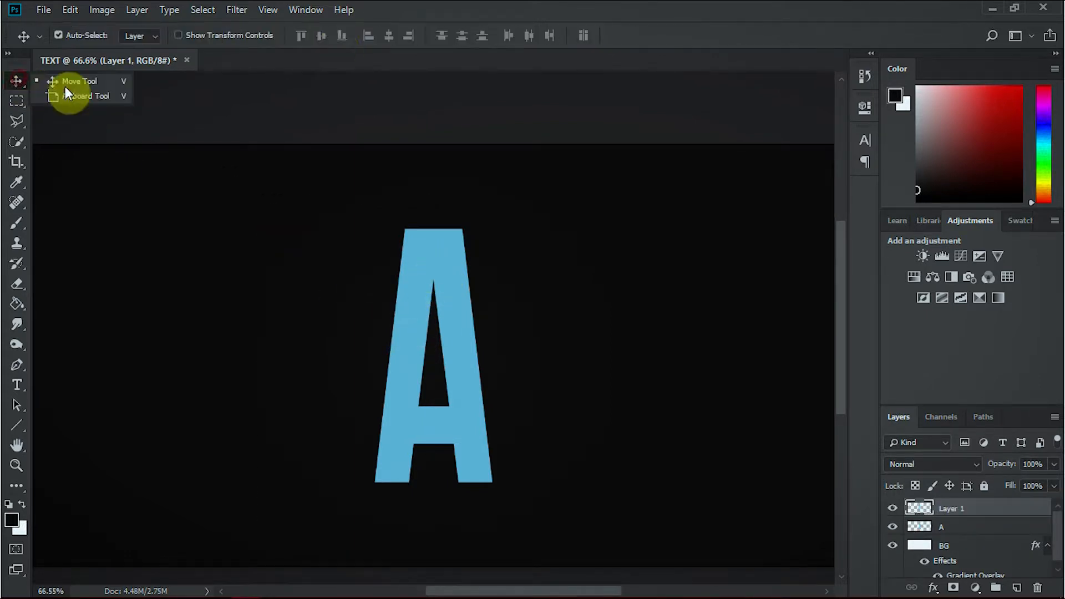
key(z)
right_click(413, 319)
click(431, 327)
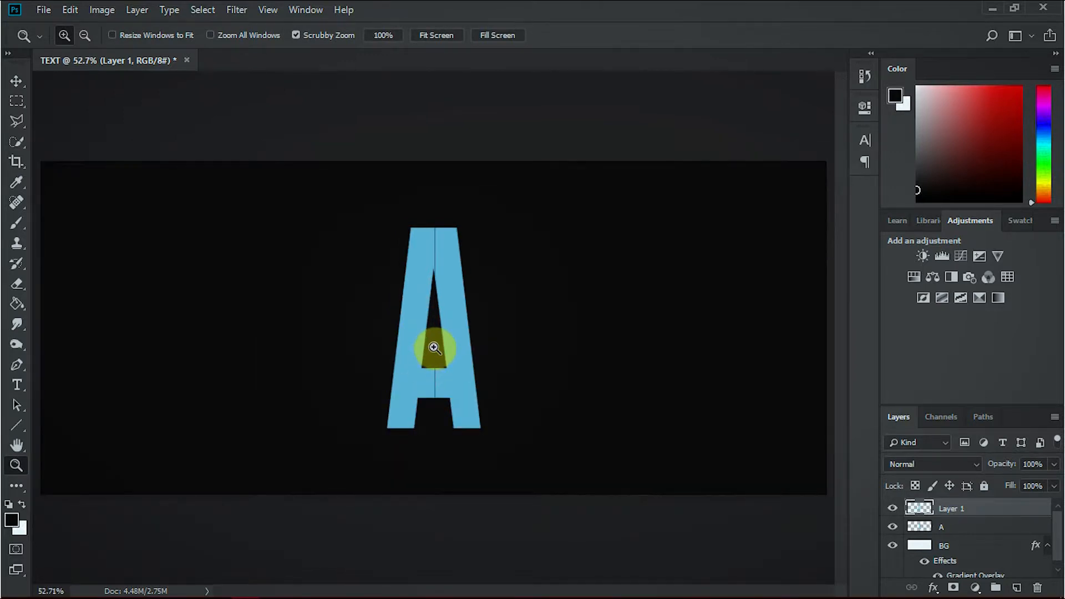
key(v)
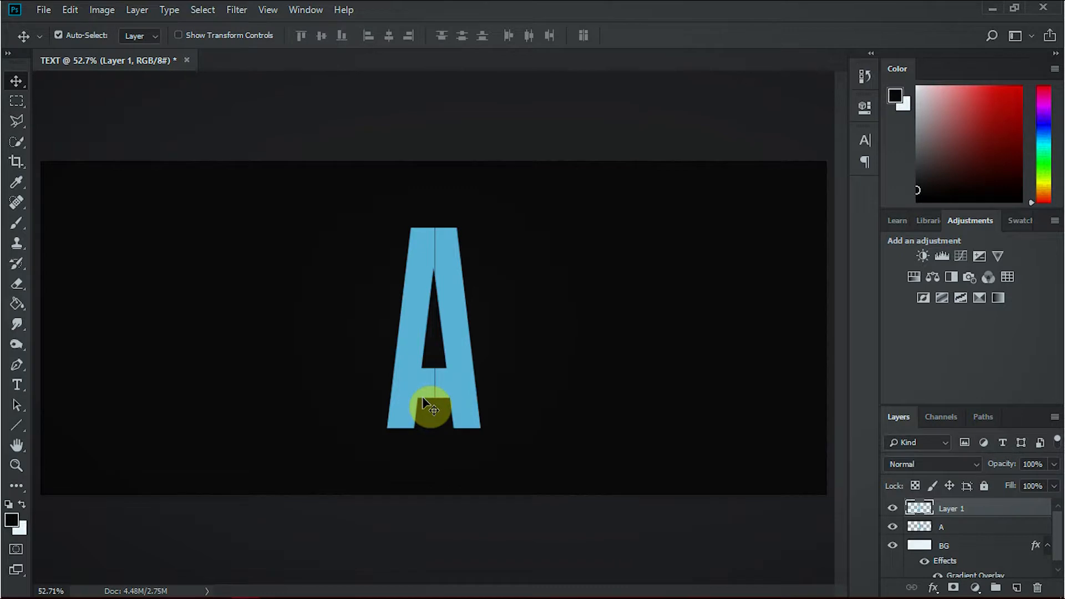
drag(422, 397, 423, 397)
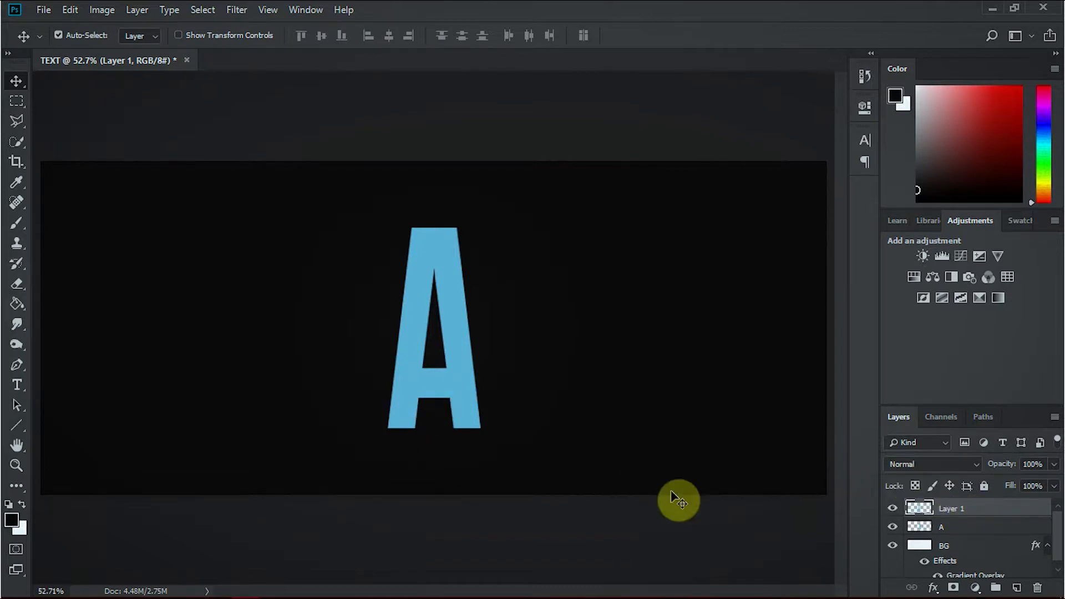
Free Transform the left half, skewing its outer top corner down to about -20.6° vertically and raising its outer bottom corner slightly.
key(ctrl+t)
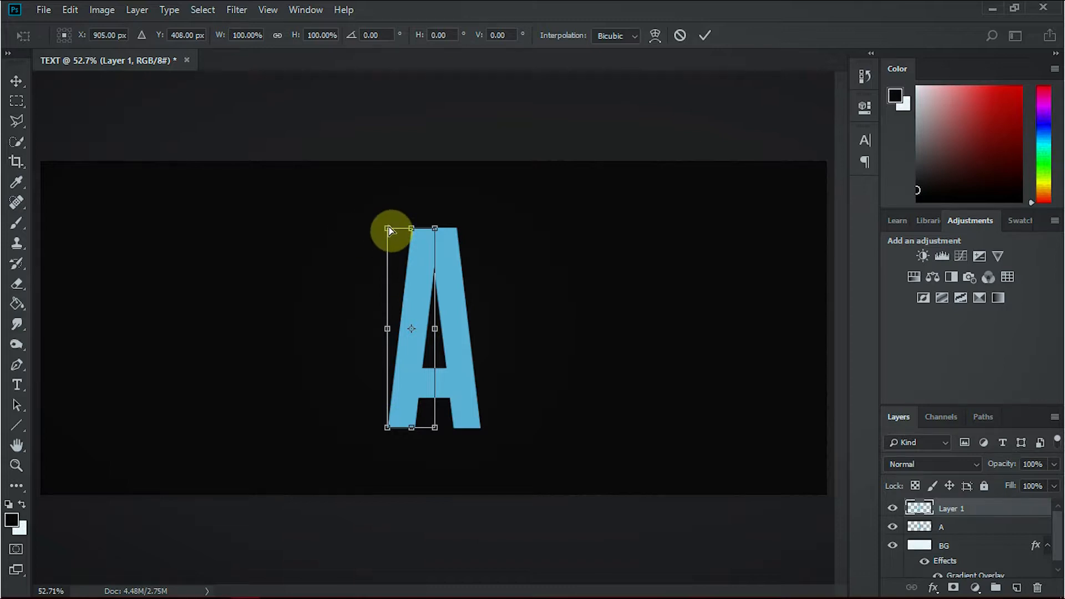
drag(387, 238, 388, 250)
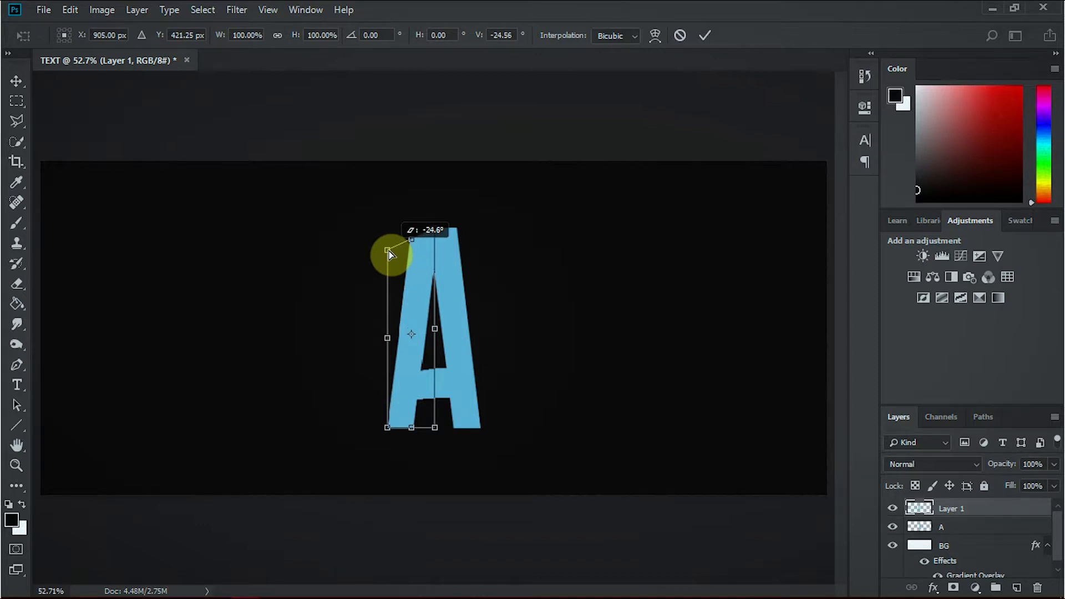
drag(388, 251, 388, 246)
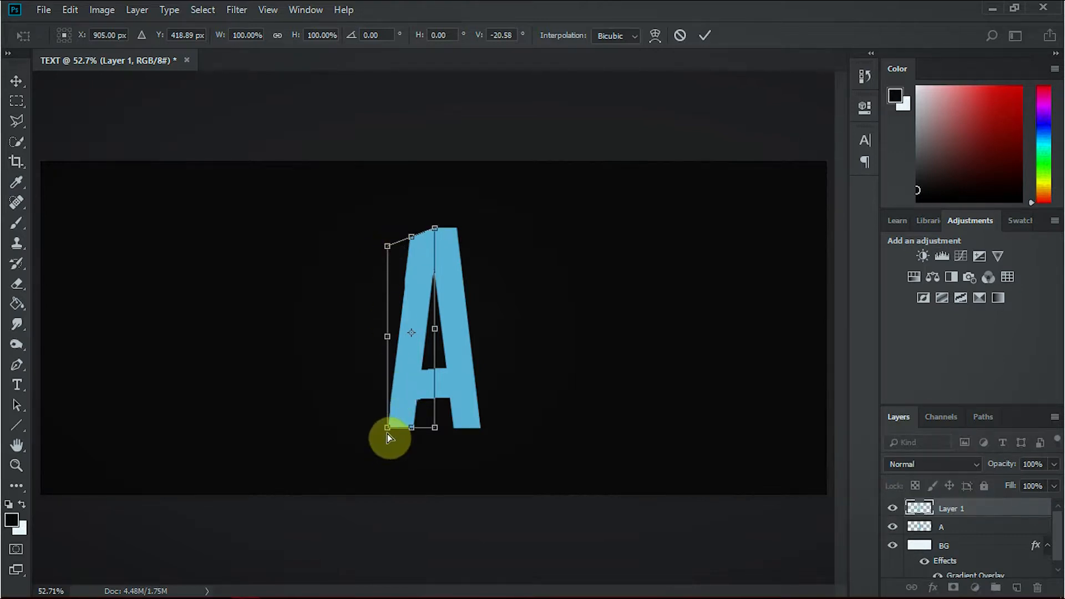
drag(387, 432, 388, 421)
key(Return)
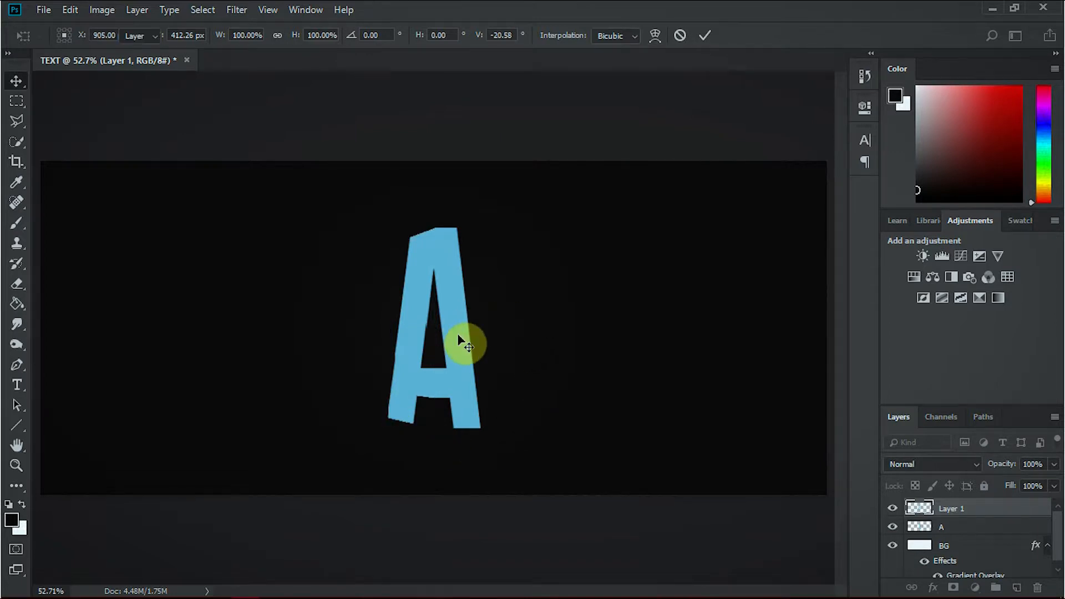
Free Transform the right half to mirror the left, skewing its outer top corner down to about 20.4° and raising its outer bottom corner.
click(1000, 530)
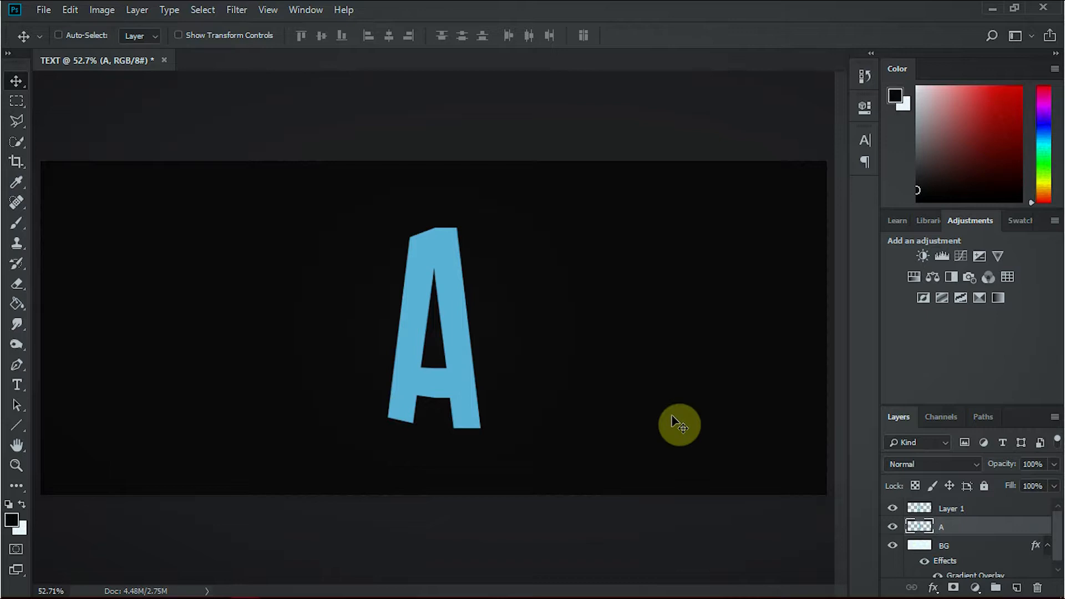
key(ctrl+t)
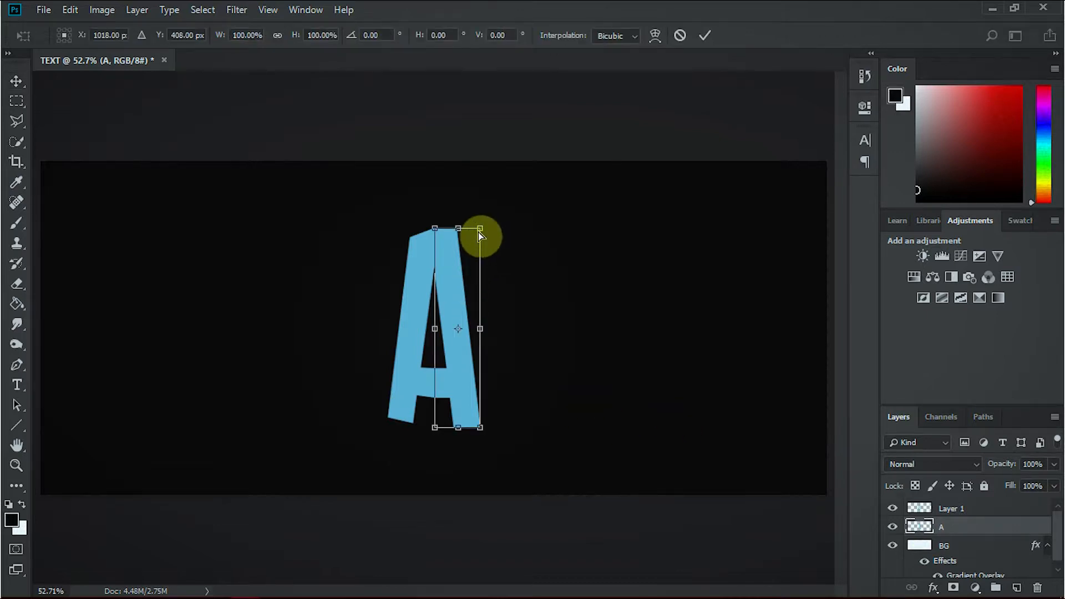
drag(482, 229, 482, 248)
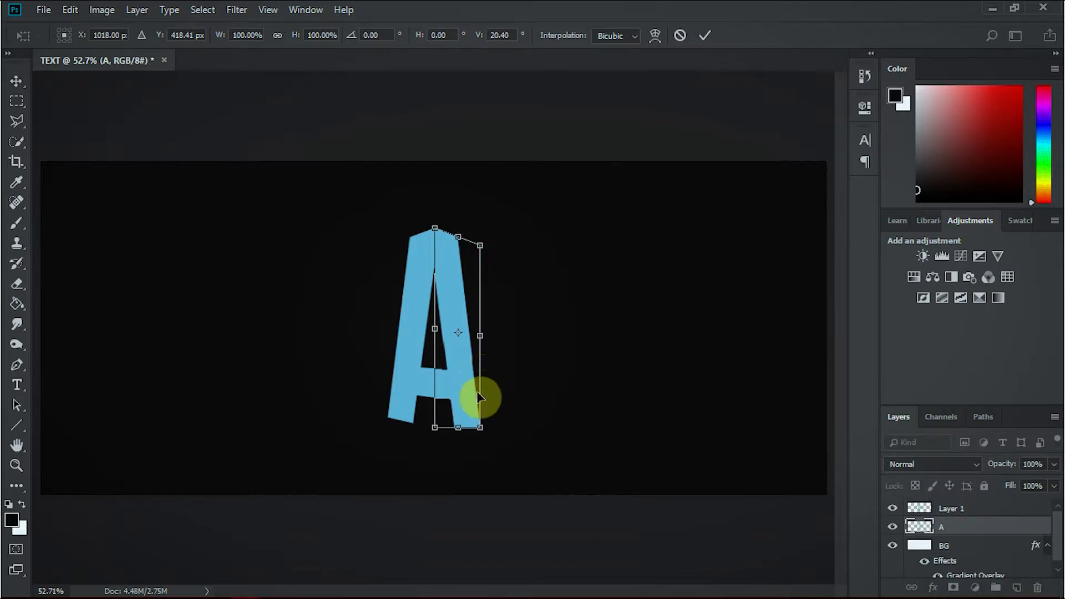
drag(481, 428, 481, 421)
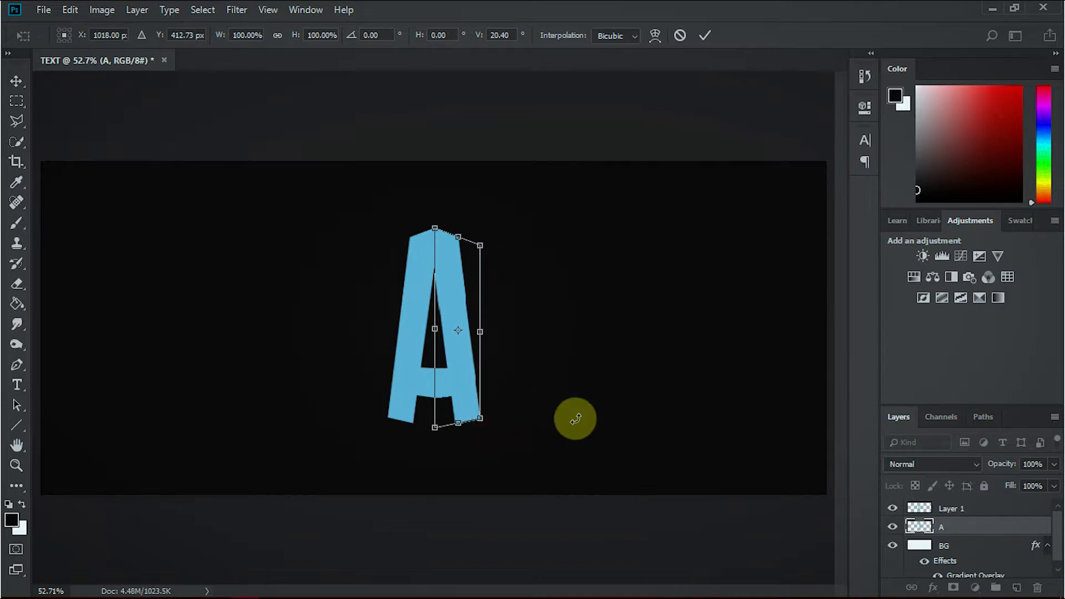
key(Return)
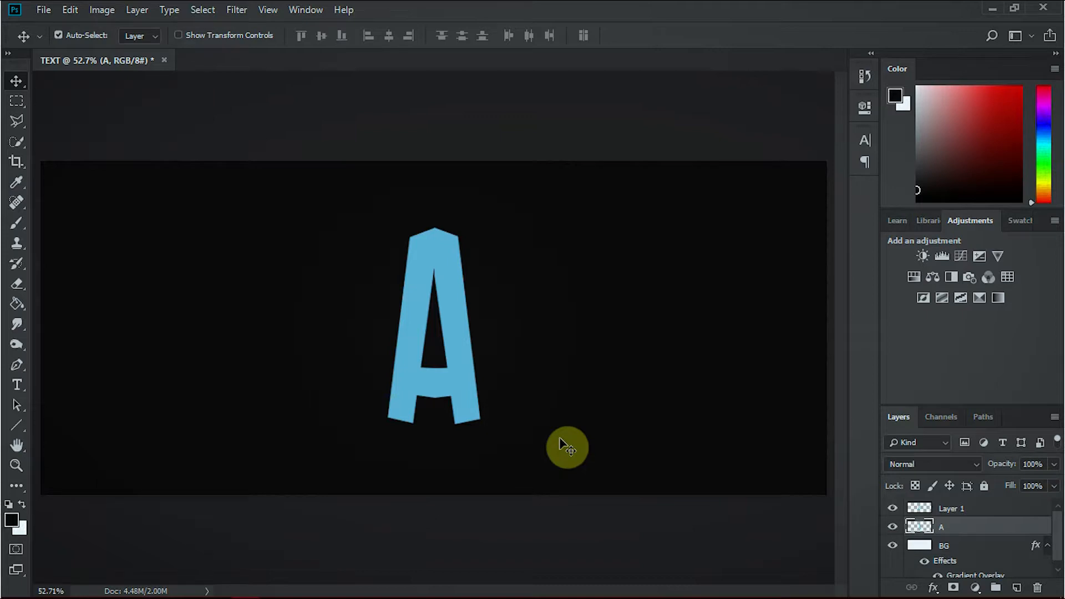
Group the layers of the two letter halves and expand the group.
shift+click(1003, 510)
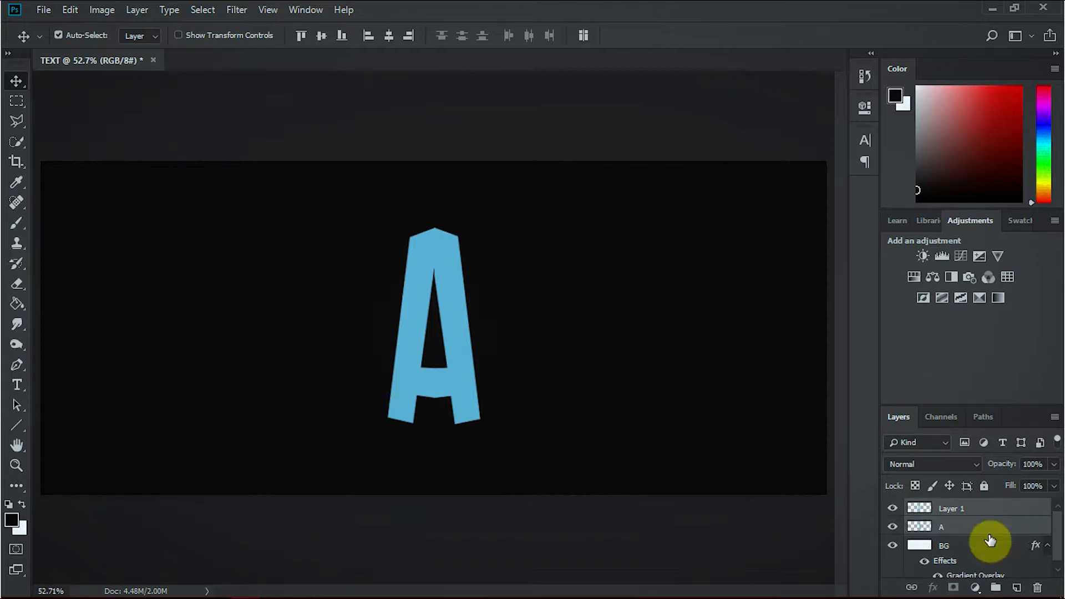
key(ctrl+g)
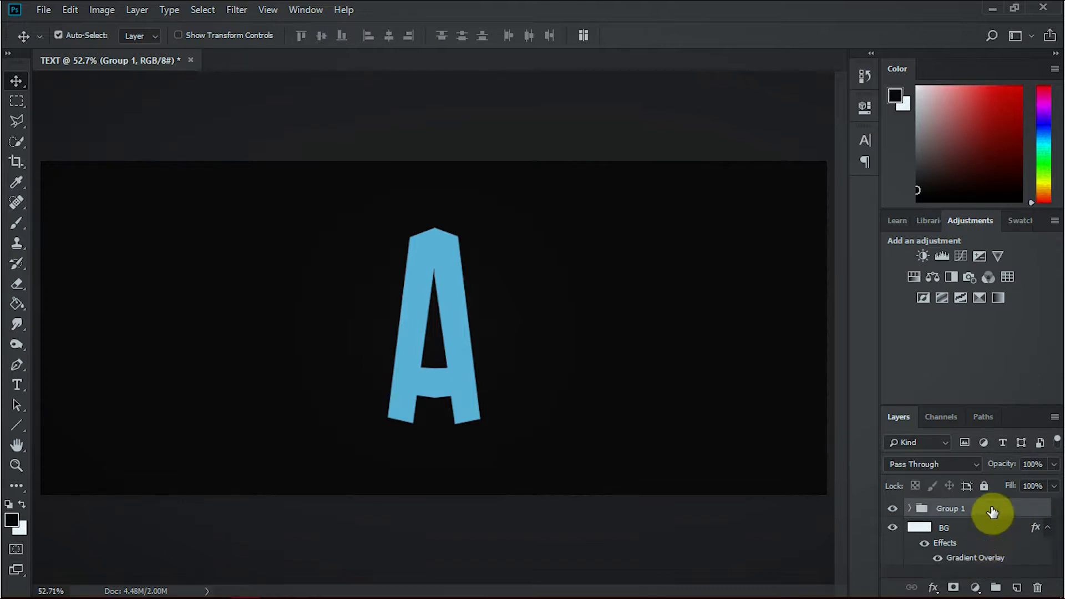
click(910, 509)
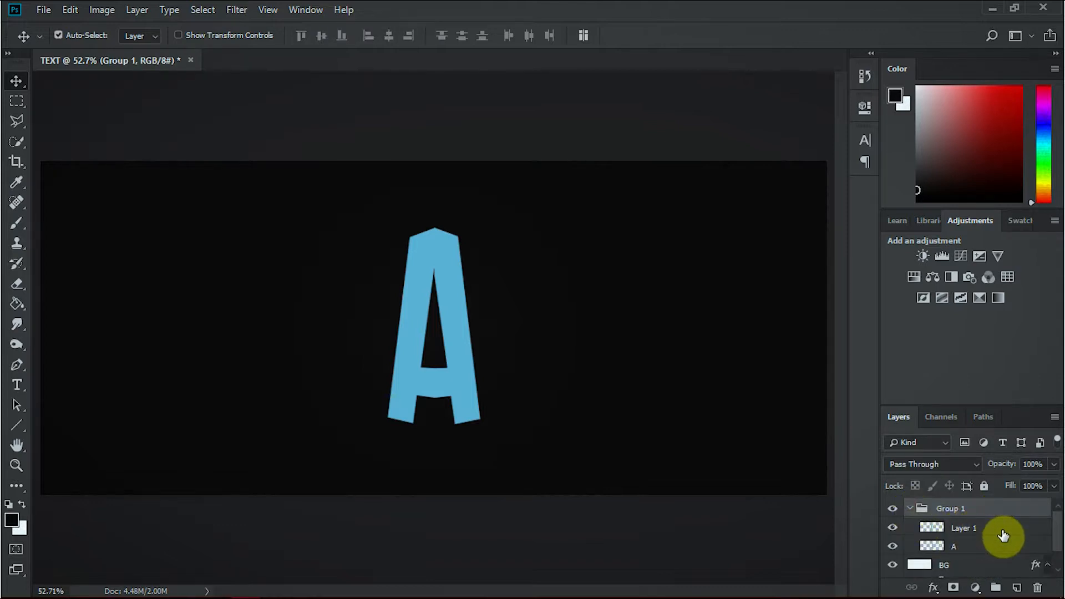
Apply a Color Overlay in dark red 71251d to the right half of the letter on layer A.
click(1007, 549)
double_click(1006, 552)
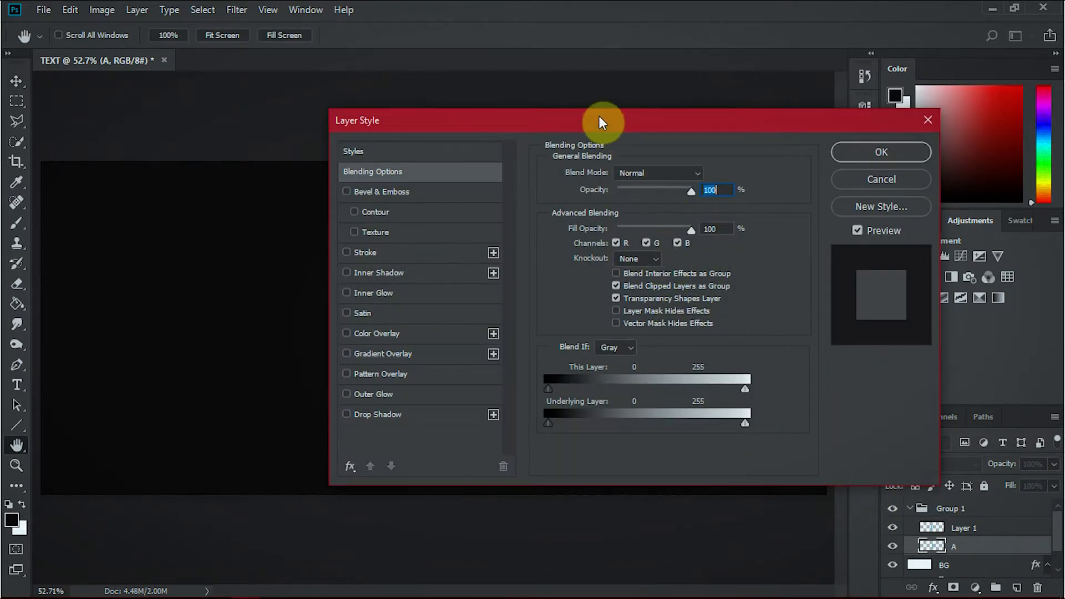
drag(602, 122, 817, 49)
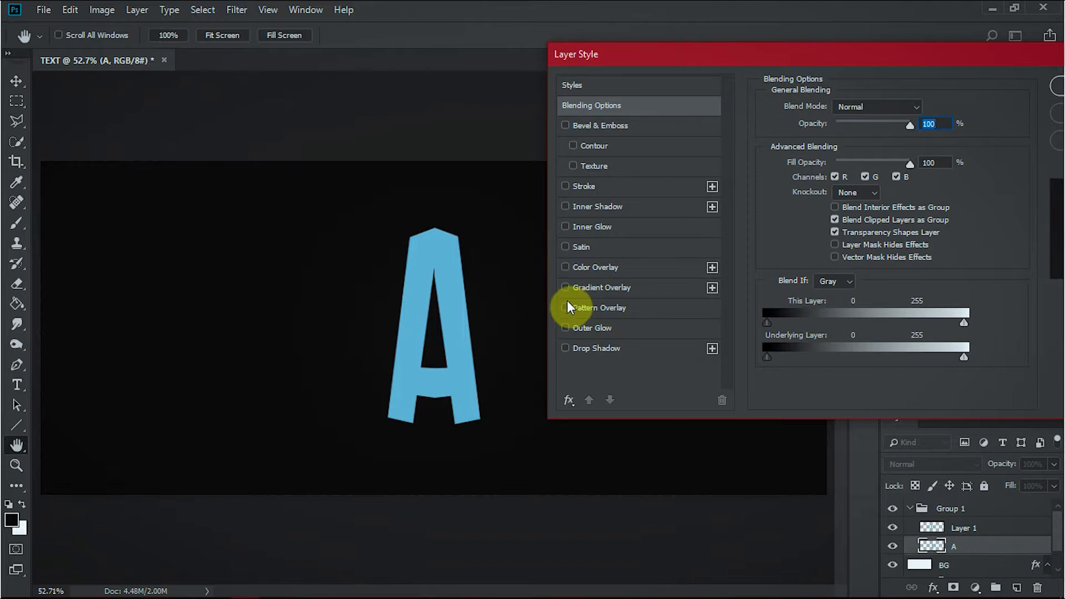
click(564, 267)
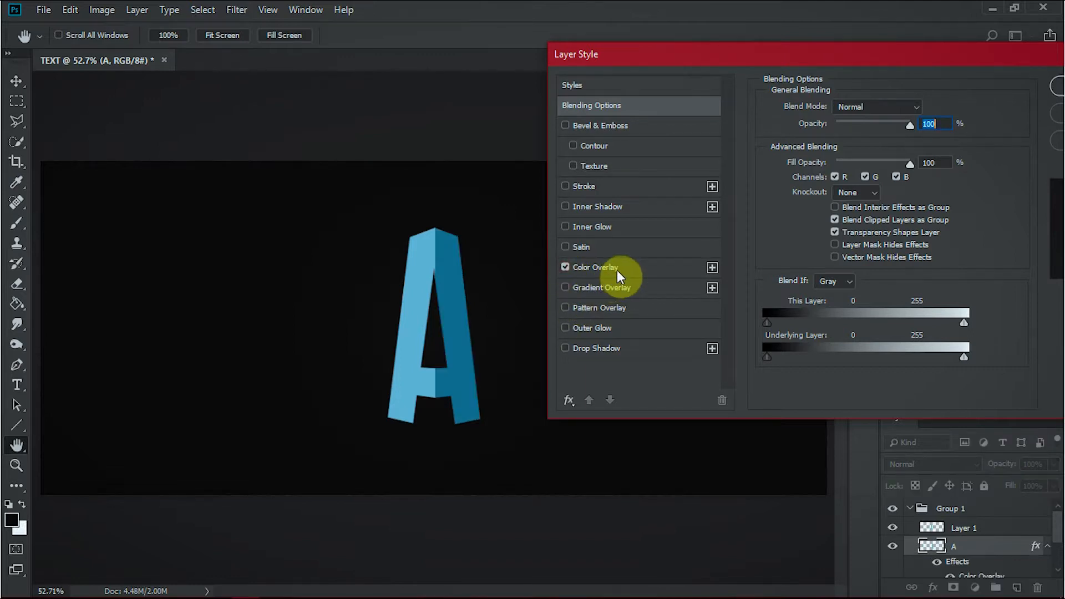
click(617, 269)
click(930, 111)
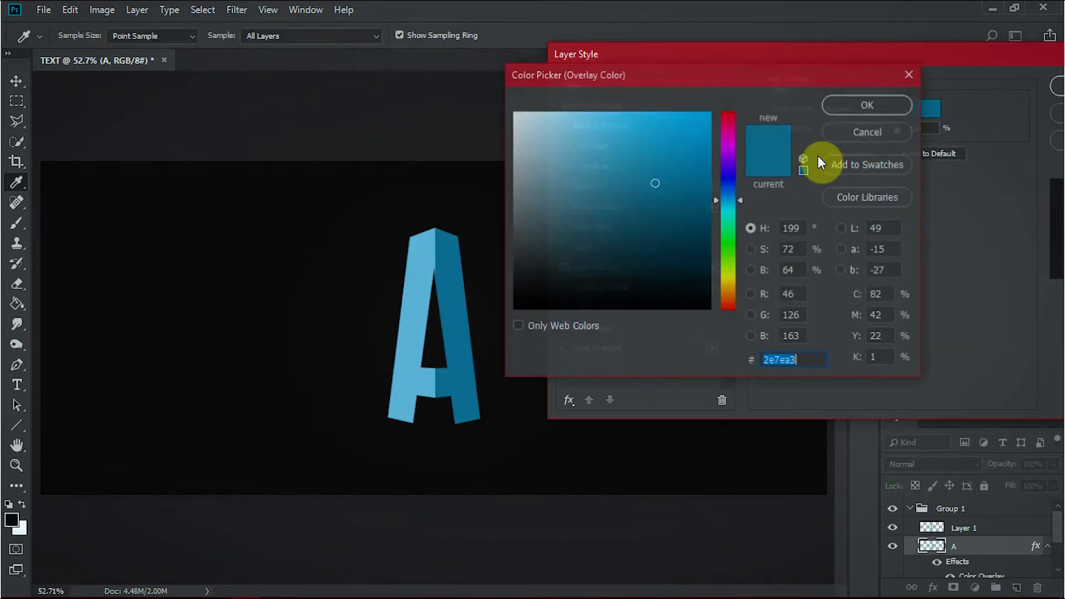
drag(731, 140, 732, 106)
drag(732, 148, 736, 308)
mouse_move(673, 135)
mouse_down()
mouse_move(711, 148)
mouse_move(691, 161)
mouse_move(635, 133)
mouse_move(647, 240)
mouse_move(646, 221)
mouse_move(660, 223)
mouse_up()
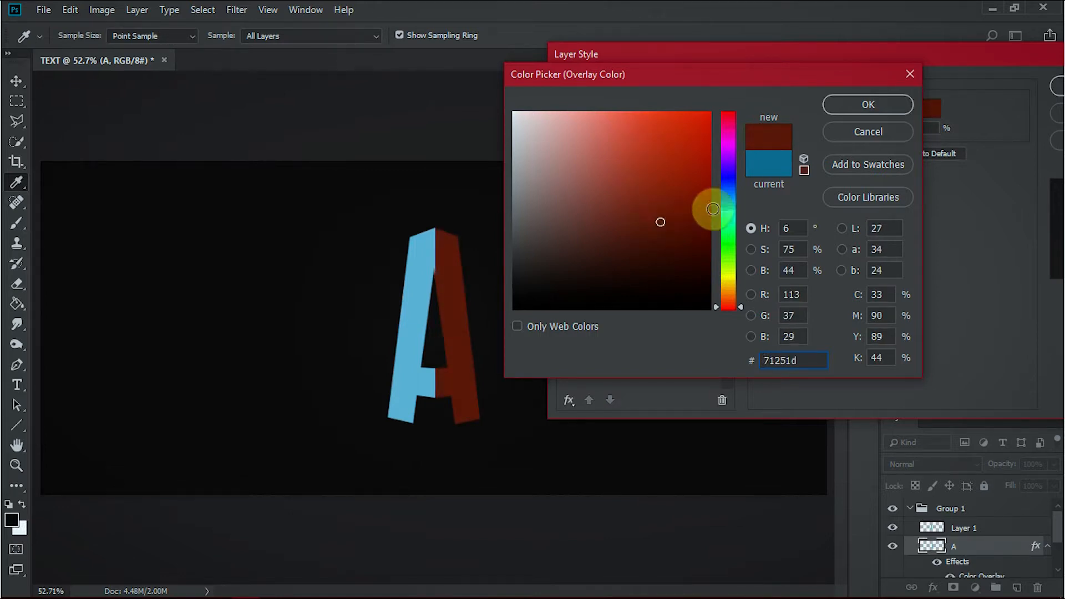
click(869, 109)
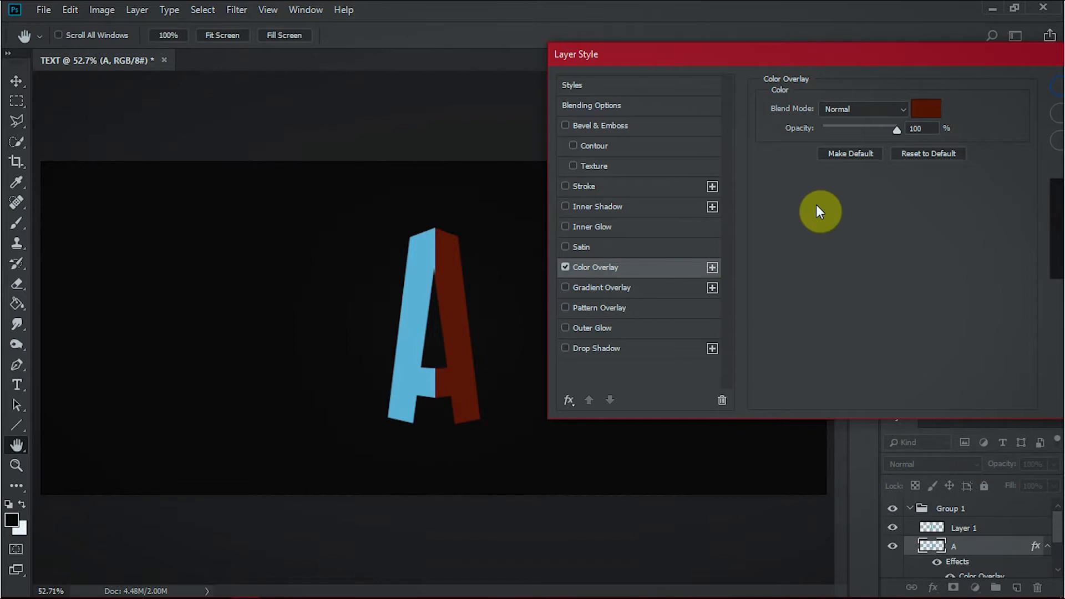
click(1048, 92)
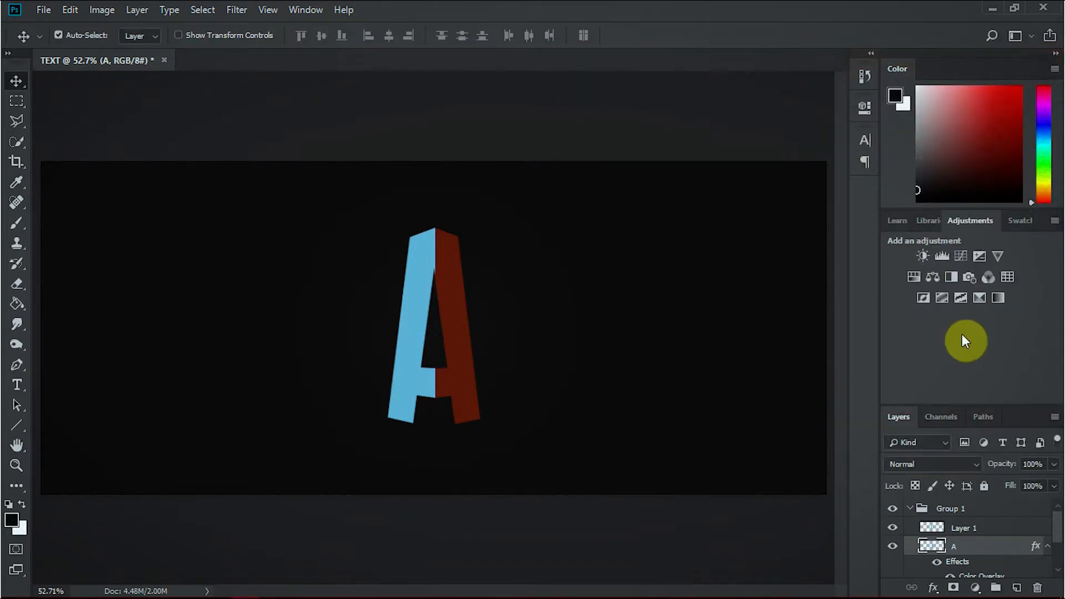
Apply a Color Overlay in a deeper dark red 5e1e17 to the left half of the letter on Layer 1.
double_click(1004, 530)
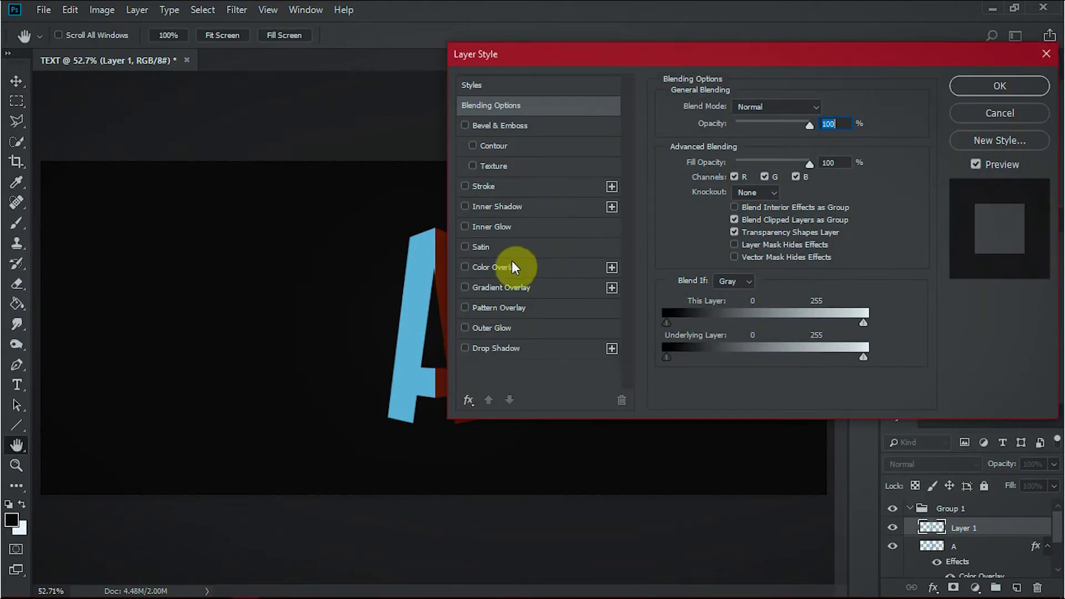
click(489, 268)
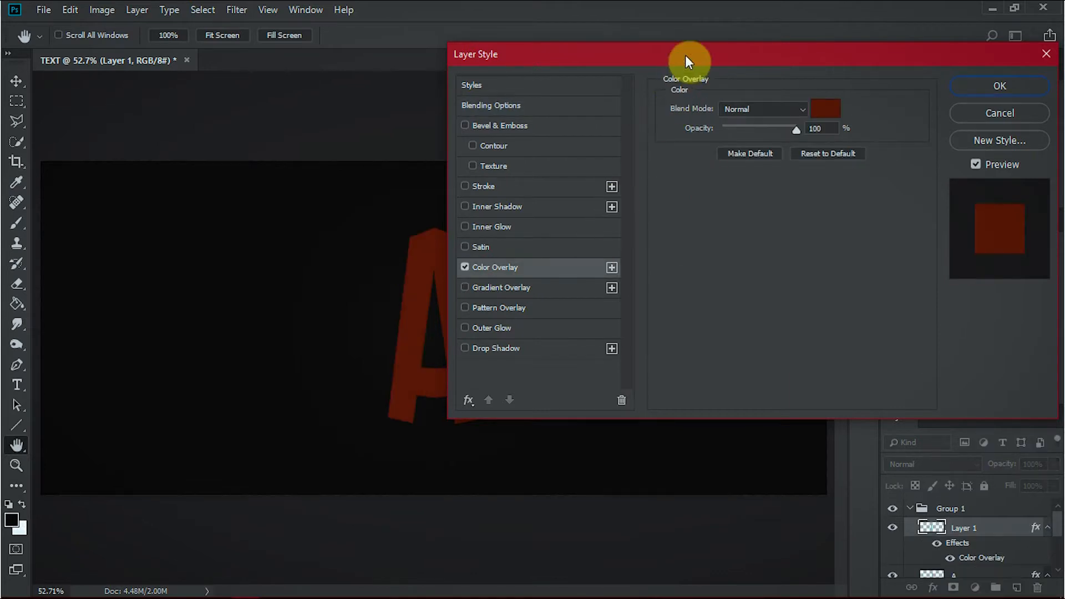
drag(686, 54, 766, 38)
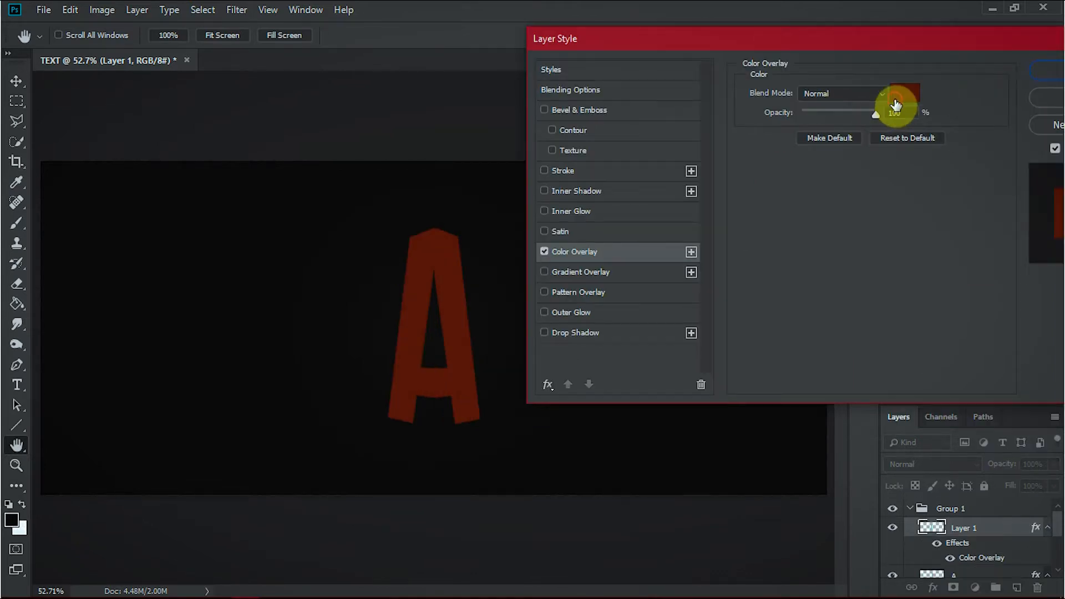
click(896, 104)
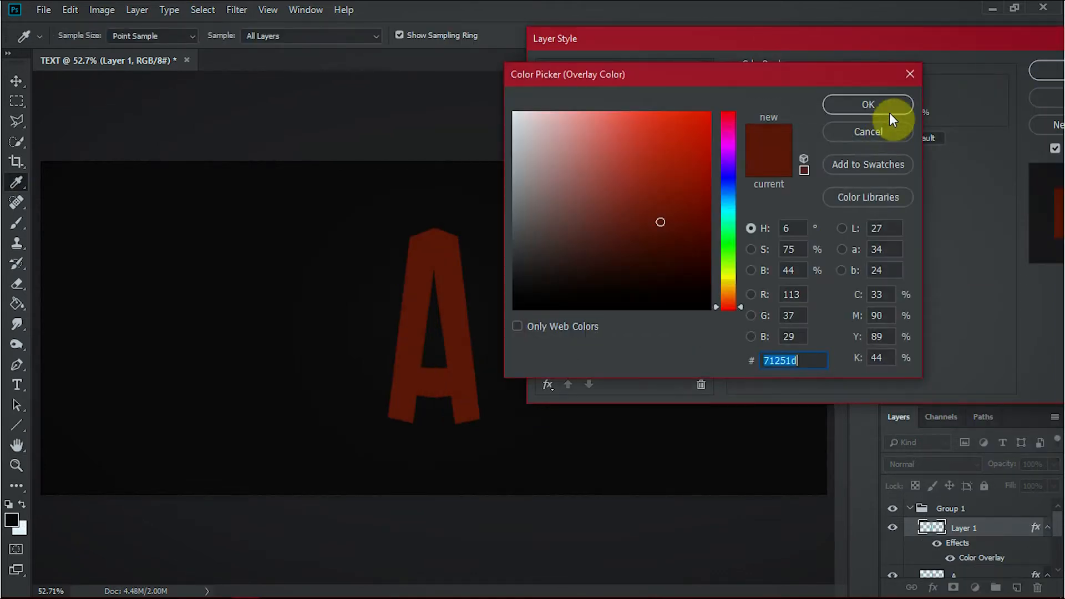
click(660, 228)
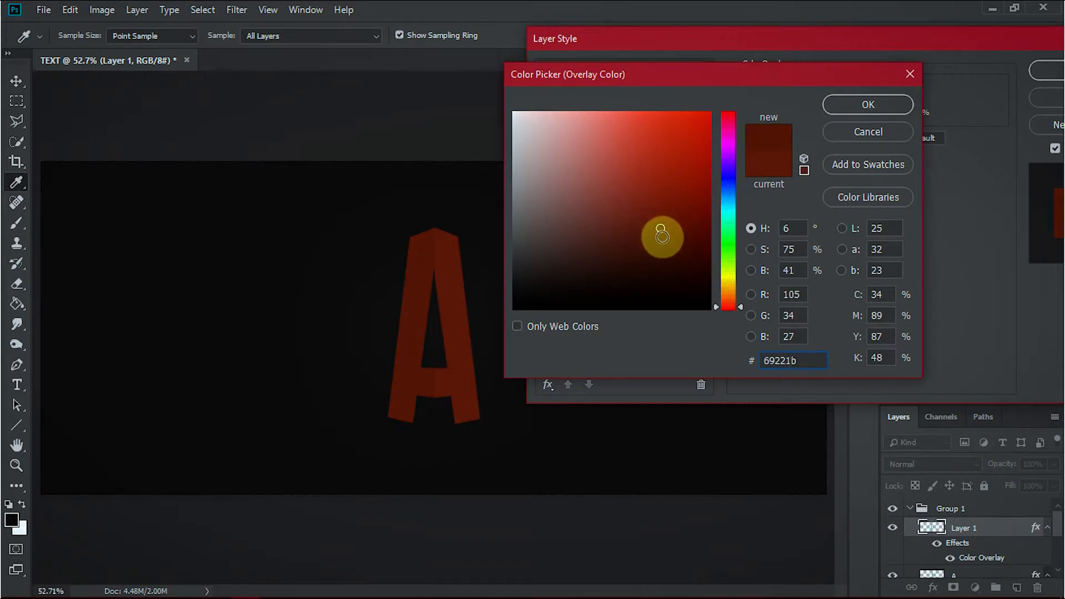
click(662, 237)
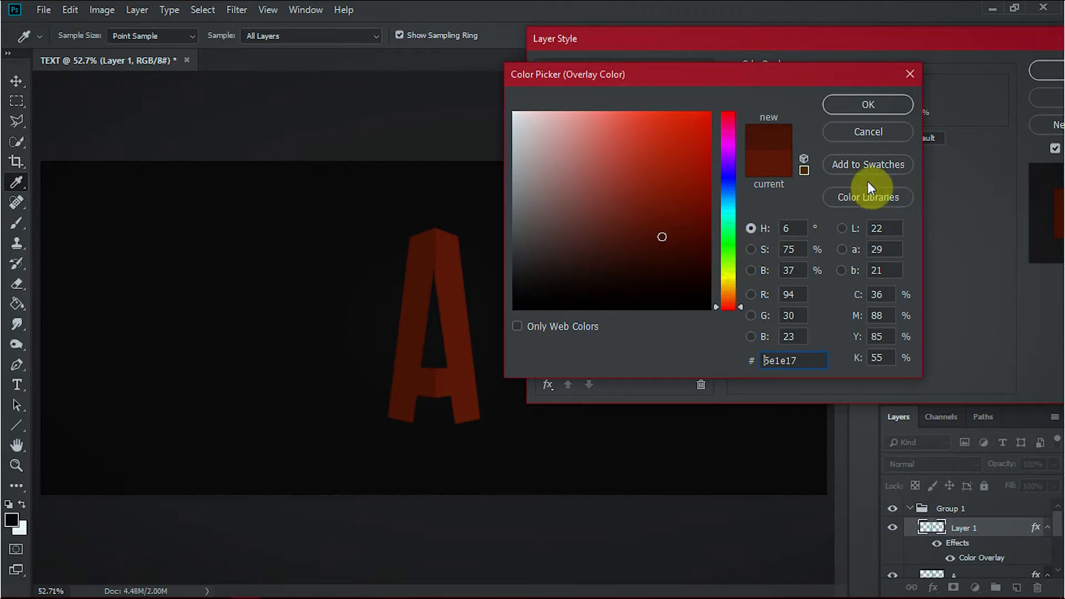
click(885, 103)
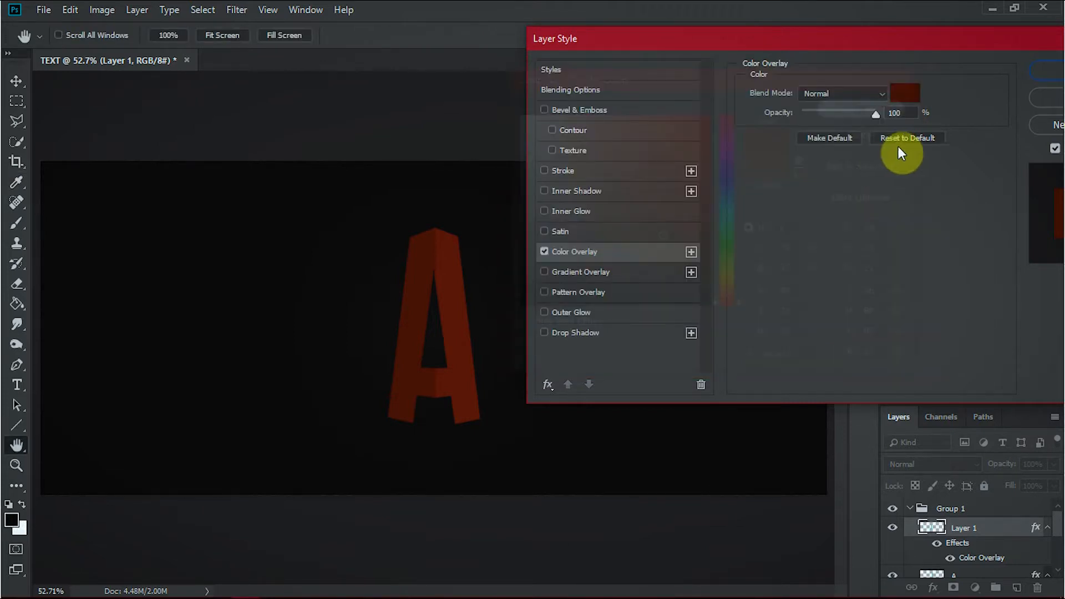
click(1041, 72)
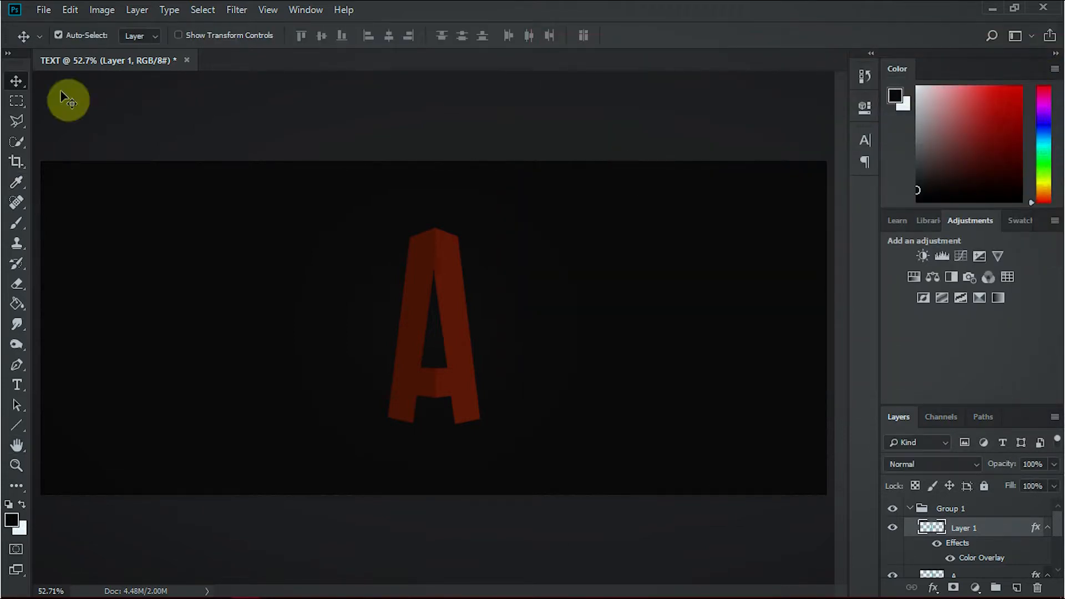
Collapse Group 1 and convert it to a Smart Object.
click(912, 511)
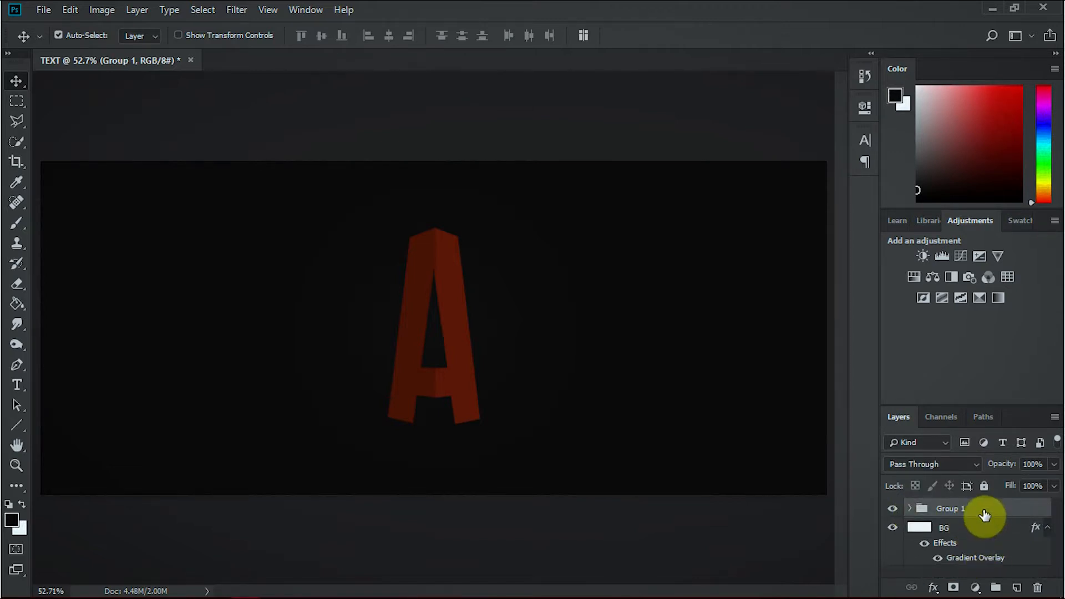
right_click(984, 515)
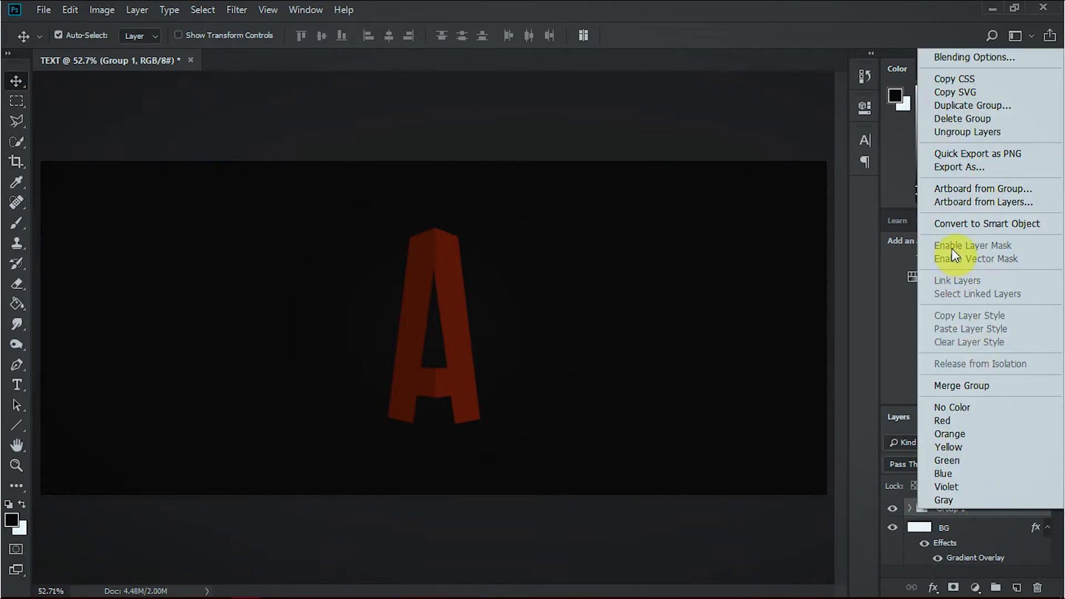
click(961, 221)
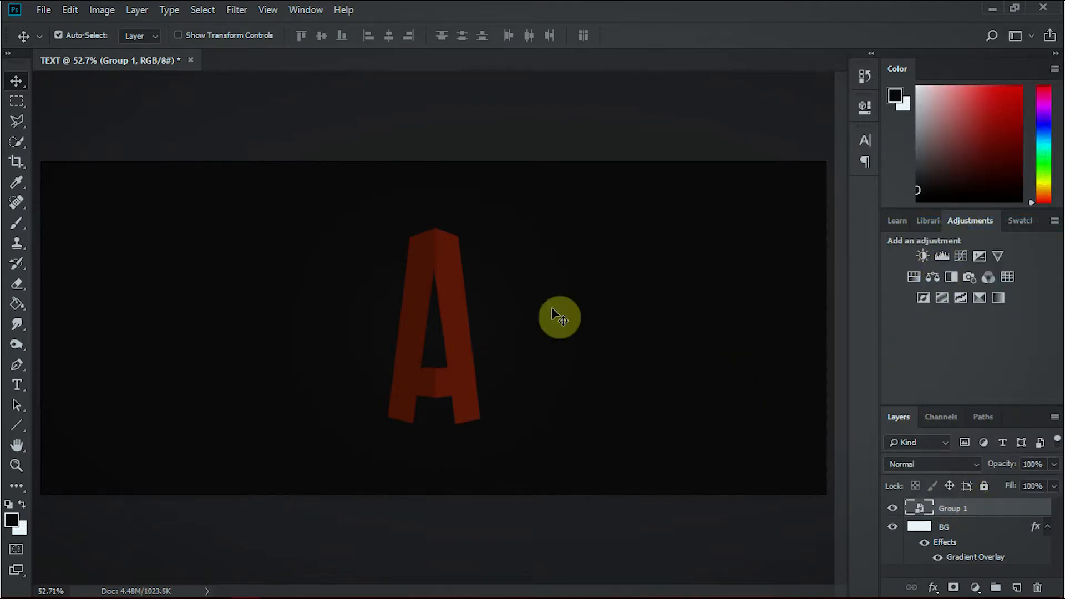
Scale the letter A about its centre to about 87% and move it up on the canvas.
key(ctrl+t)
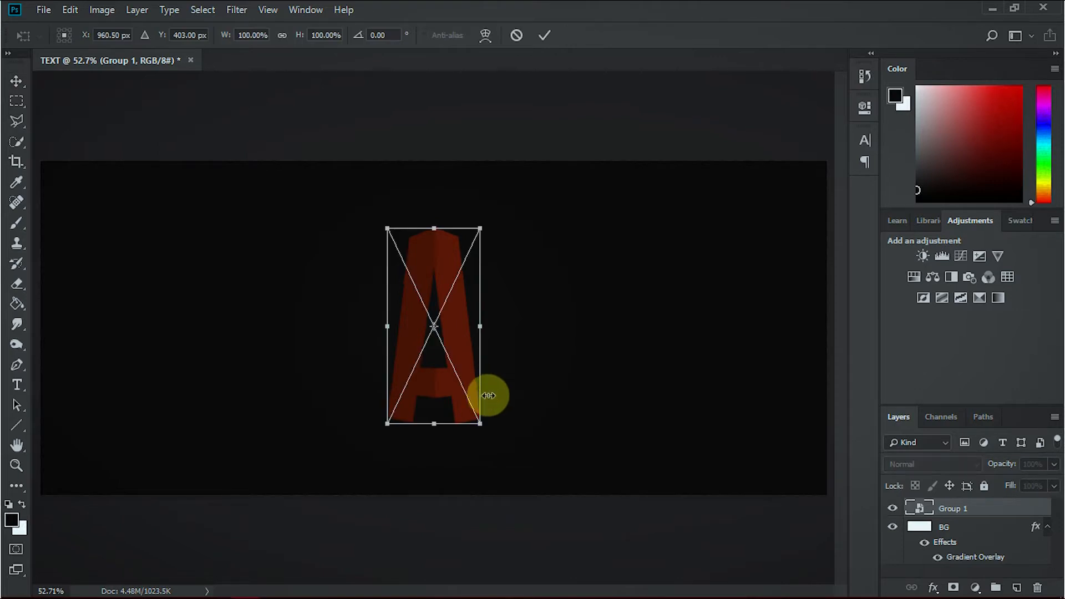
drag(481, 424, 482, 412)
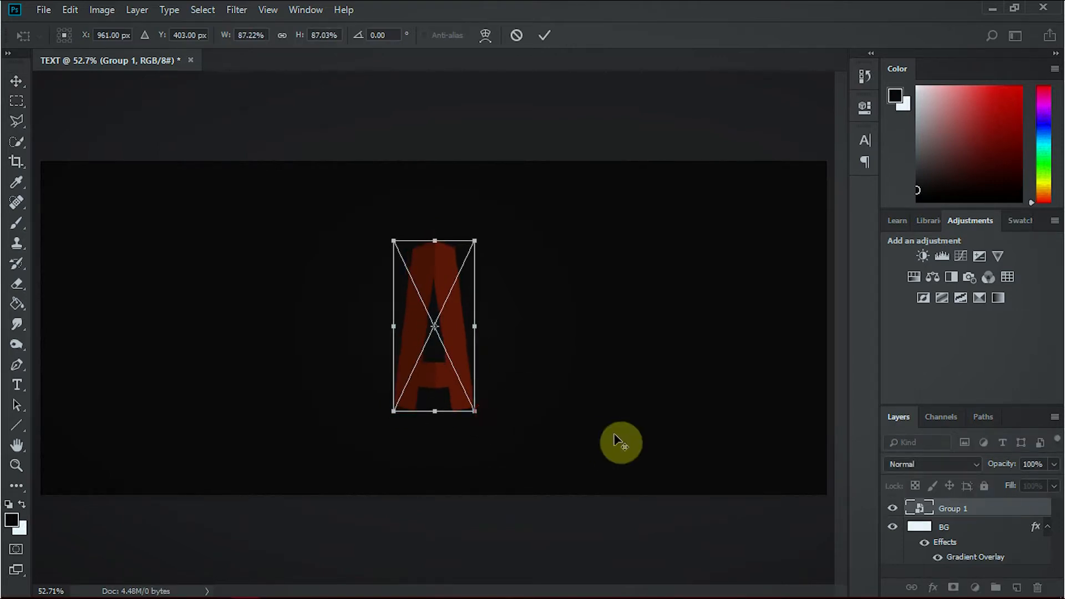
key(Return)
drag(457, 355, 457, 328)
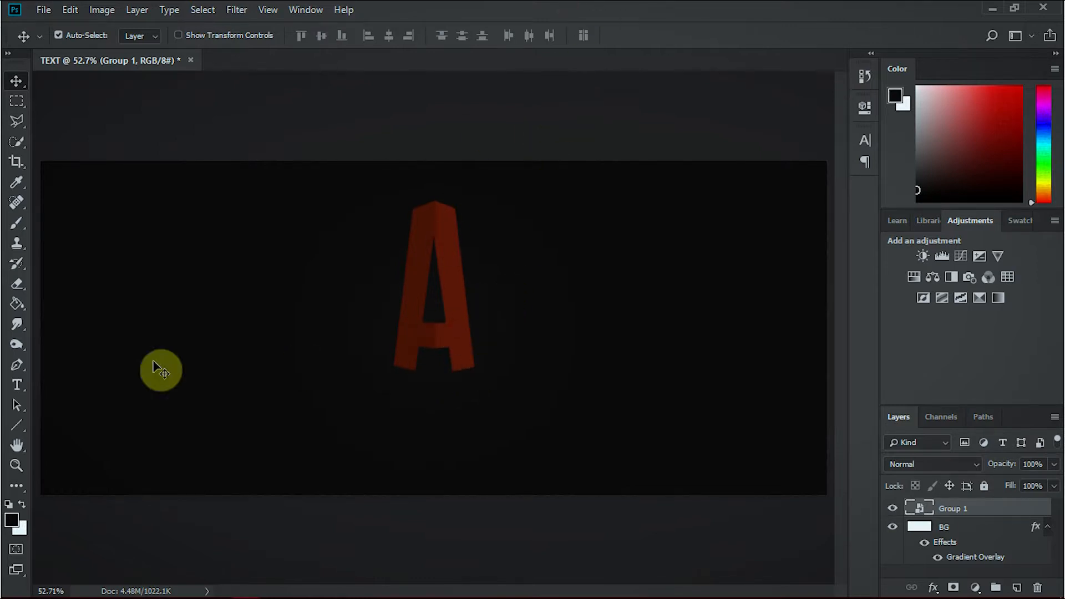
Add the text "one sided shadow" as a new text layer and centre it just below the letter A.
key(t)
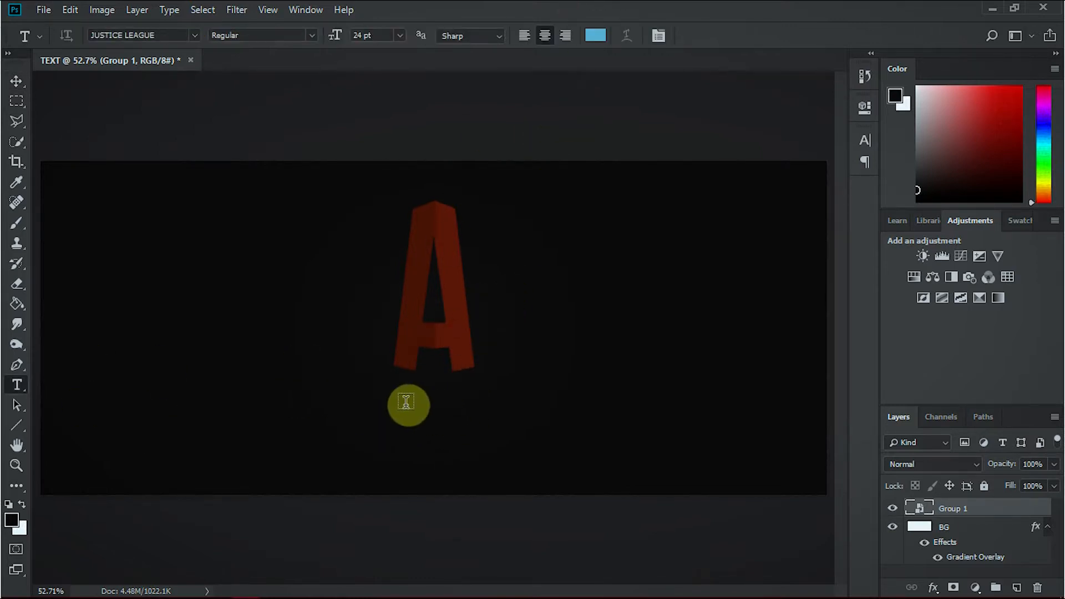
click(406, 403)
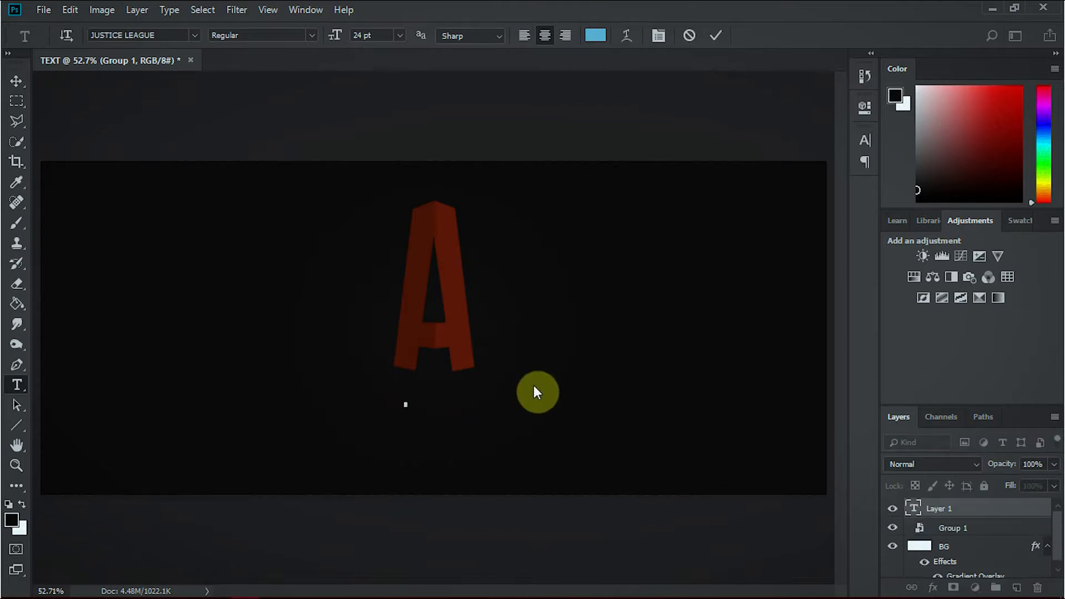
text(A)
text(NE)
text( SIDED)
text( SHADOW)
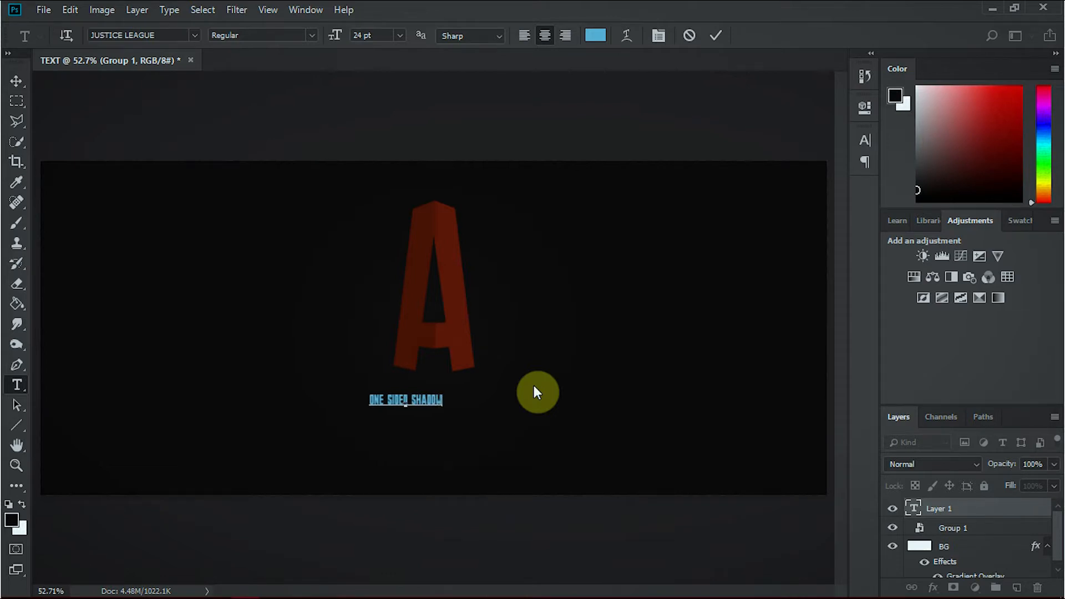
click(13, 82)
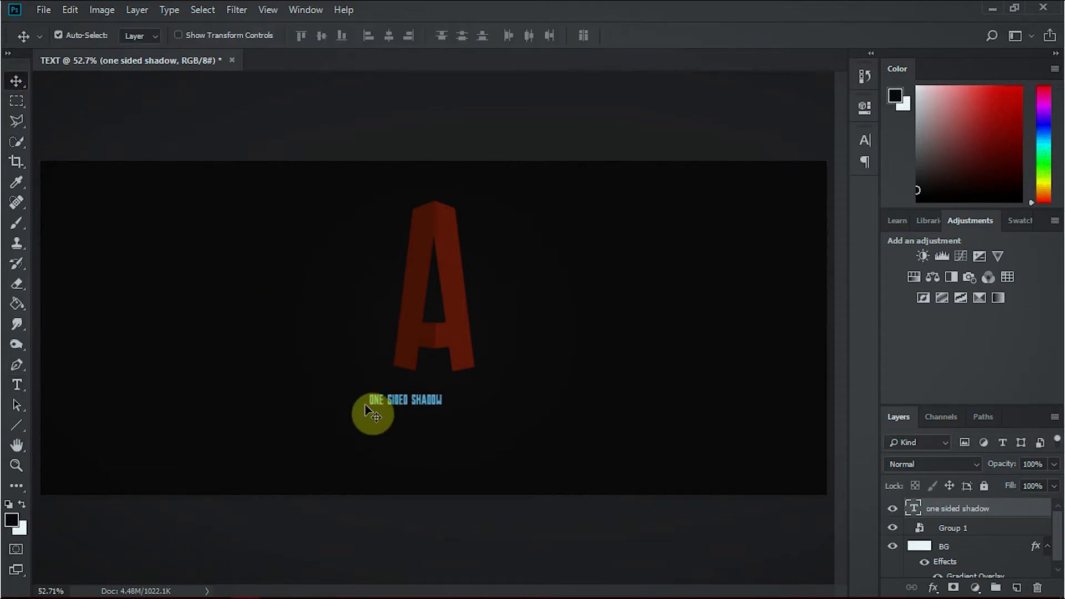
drag(396, 404, 432, 389)
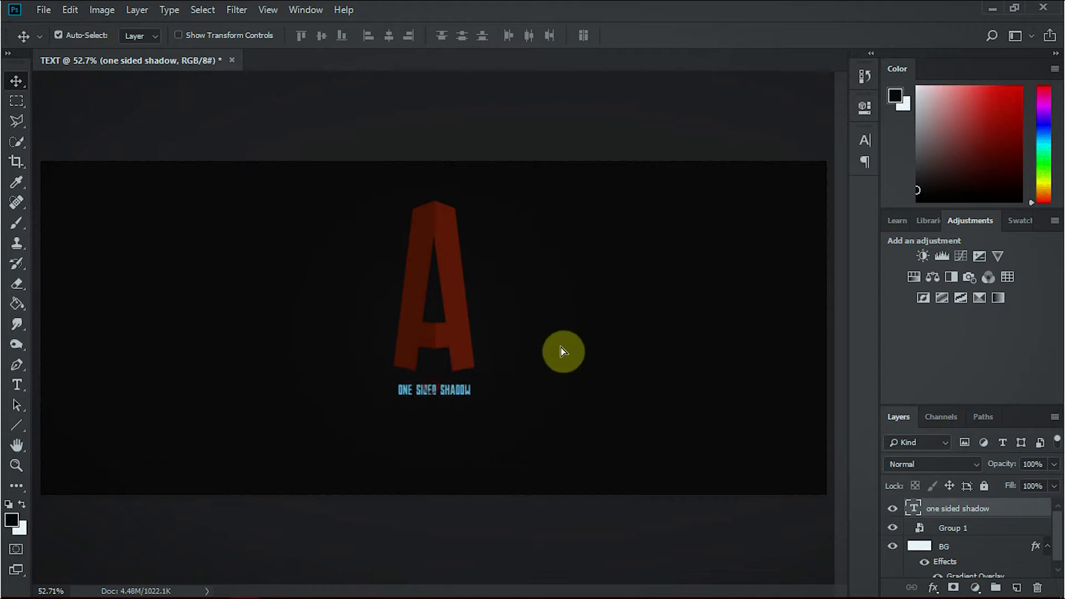
Format the "one sided shadow" text in Arial, All Caps, at 18 pt.
click(865, 139)
click(769, 160)
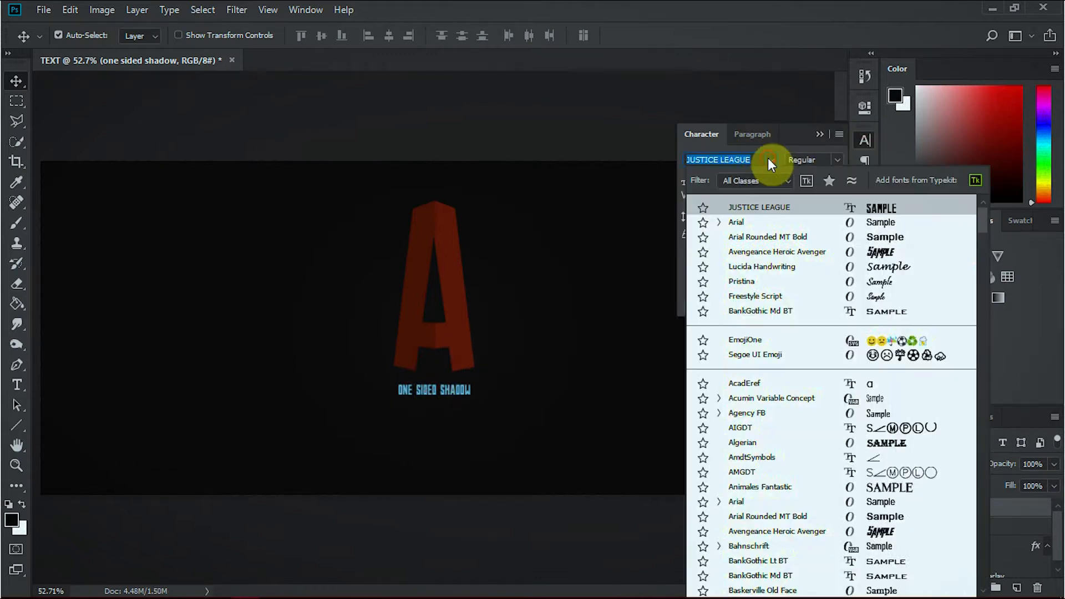
click(768, 221)
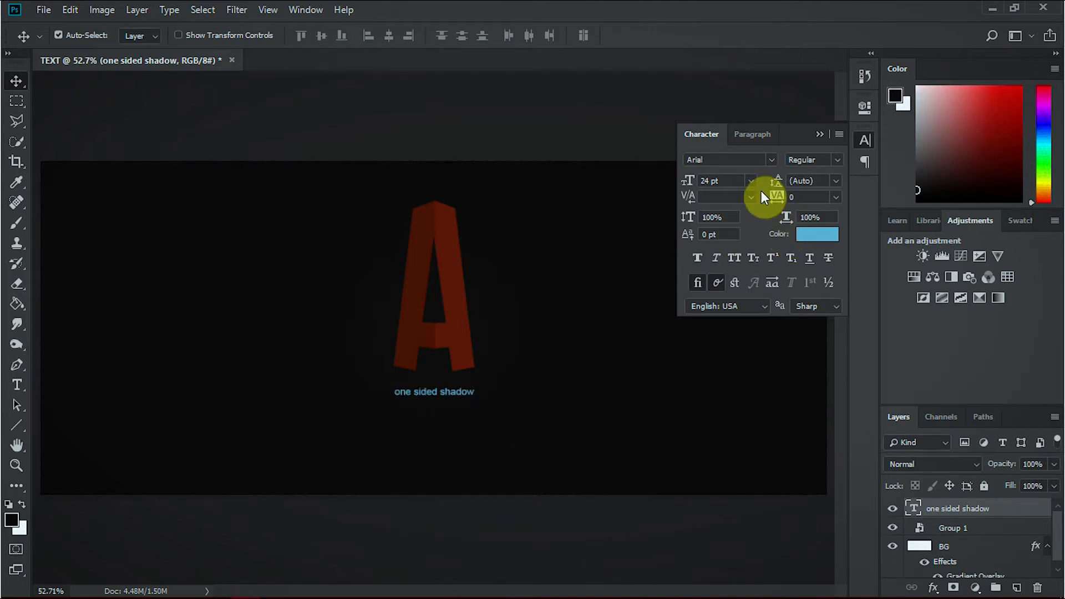
click(736, 257)
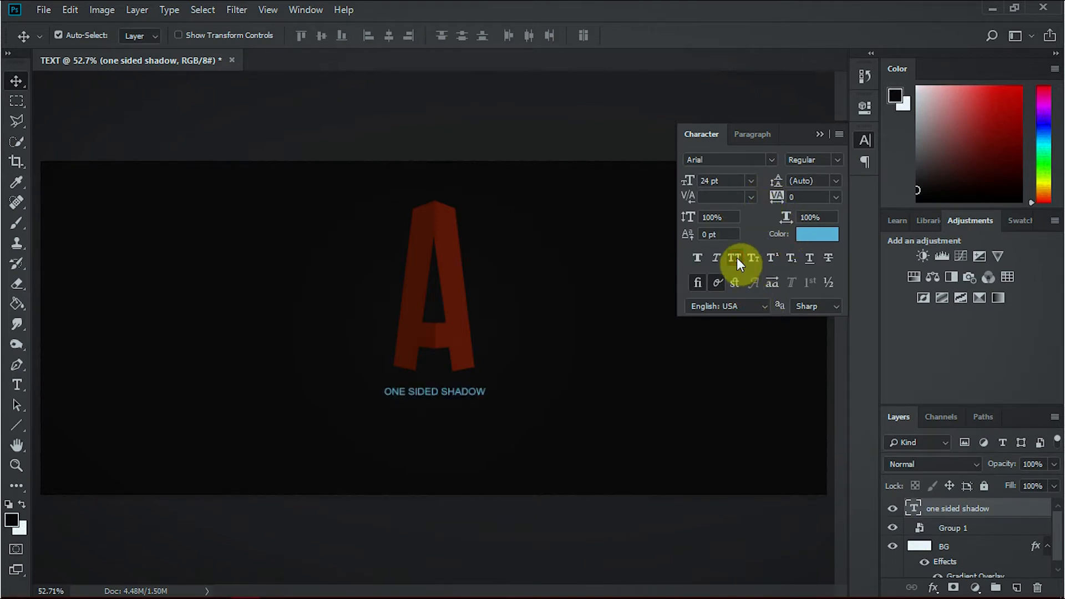
double_click(712, 181)
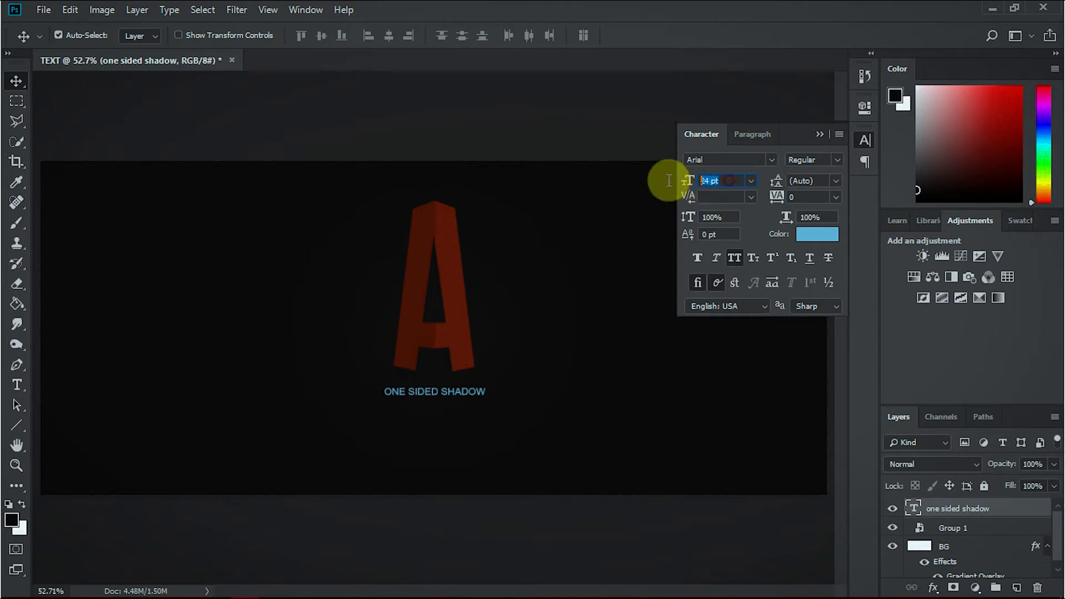
text(18)
key(Return)
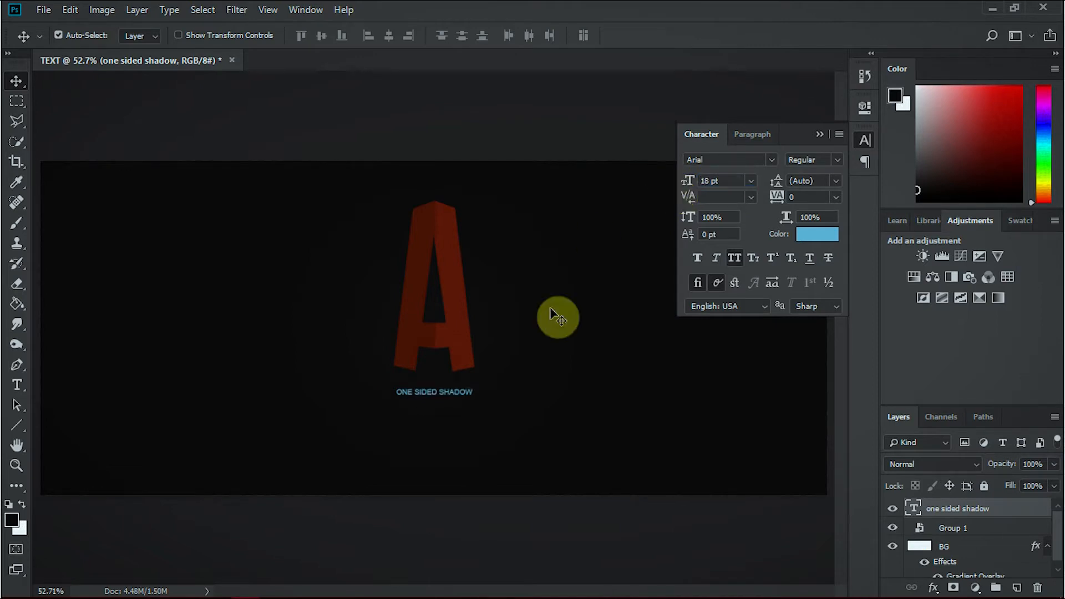
Set the caption's tracking to 200 and reposition it slightly closer beneath the letter A.
click(836, 197)
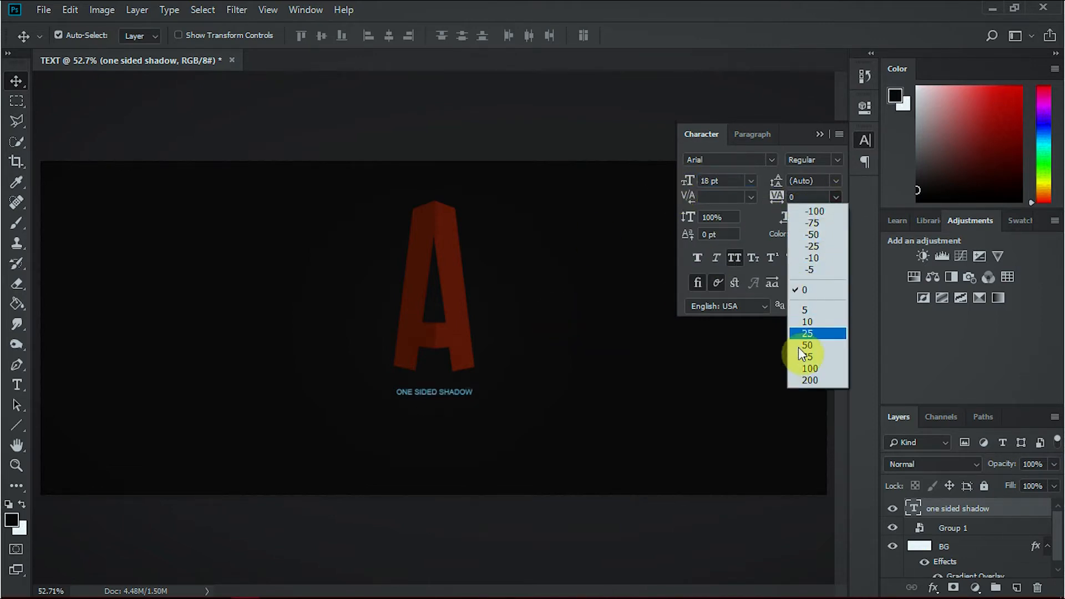
click(809, 379)
drag(445, 396, 447, 380)
key(shift+Down)
key(shift+Down)
key(shift+Down)
key(shift+Down)
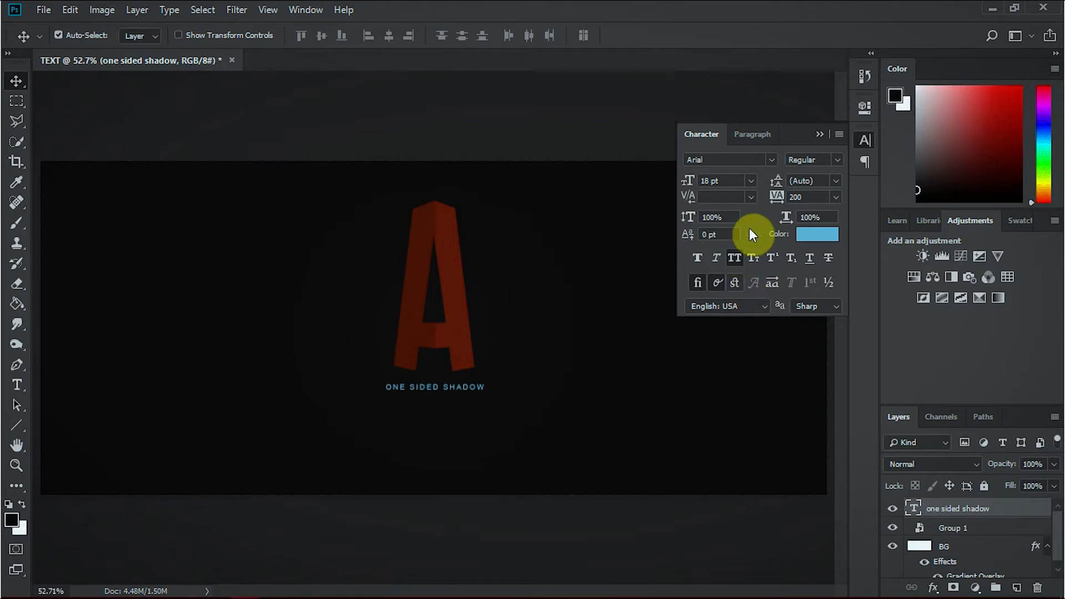
Recolour the caption by sampling the red of the letter's right half, 71251d, and muting it to 6c3933.
click(817, 234)
click(434, 241)
click(454, 251)
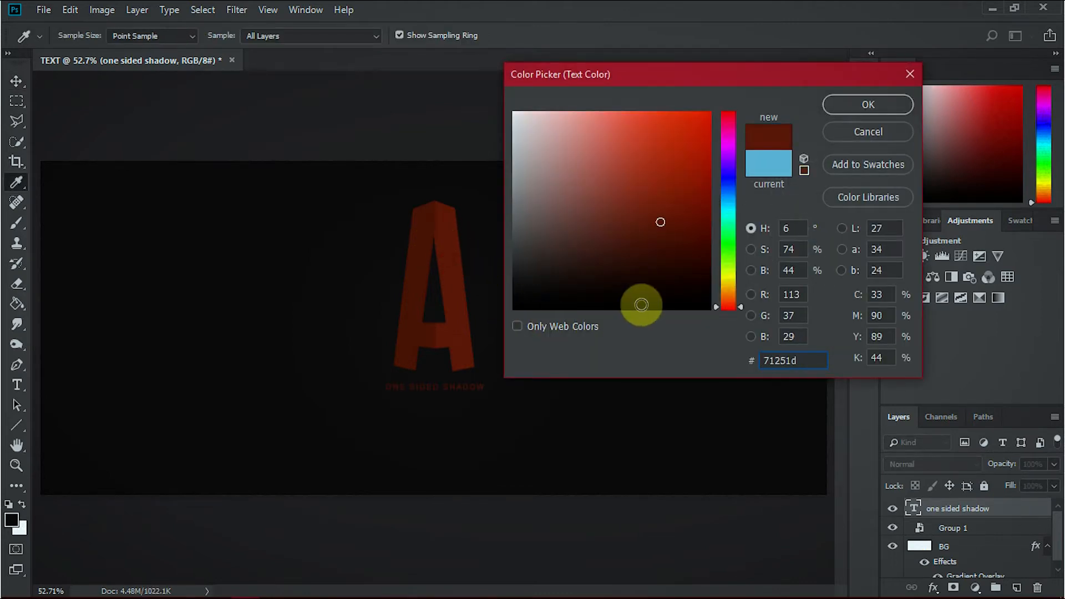
click(867, 107)
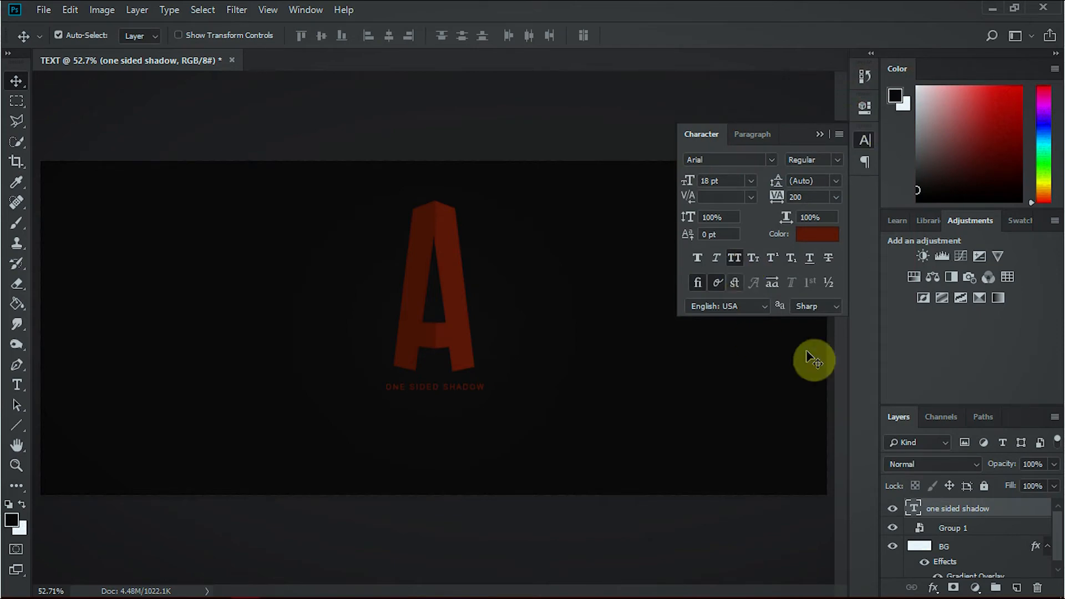
click(819, 236)
drag(642, 222, 617, 226)
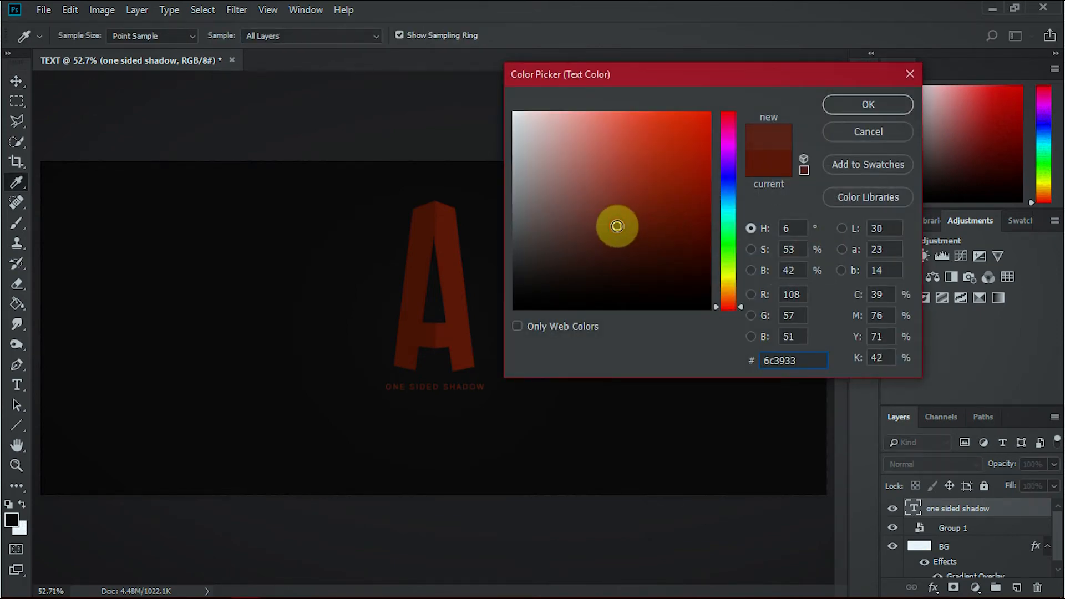
click(880, 109)
click(820, 134)
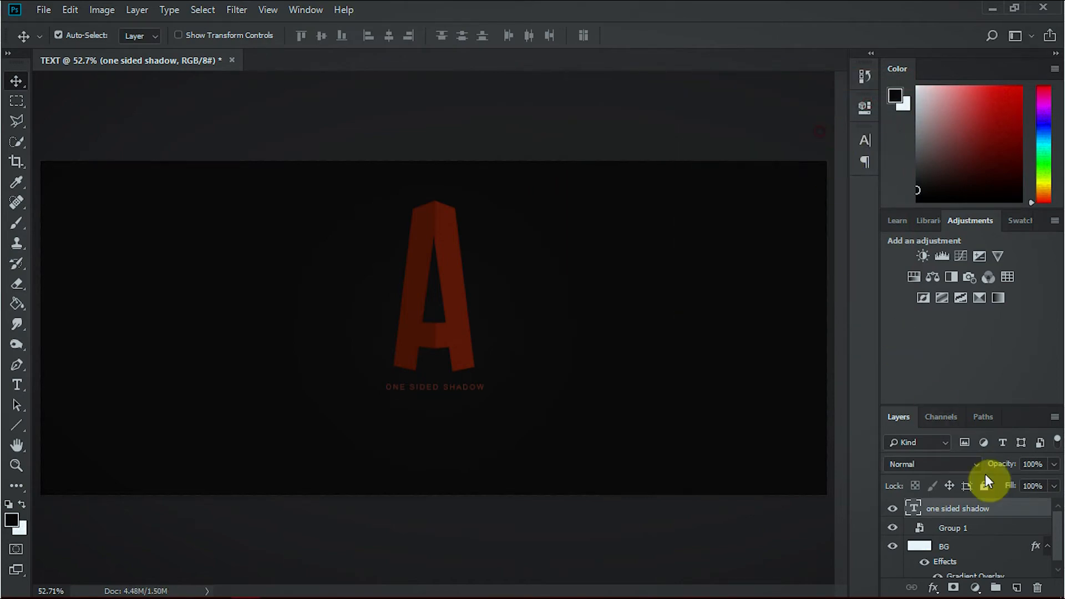
Add a Multiply drop shadow to the "one sided shadow" caption layer at 16% opacity.
double_click(1002, 517)
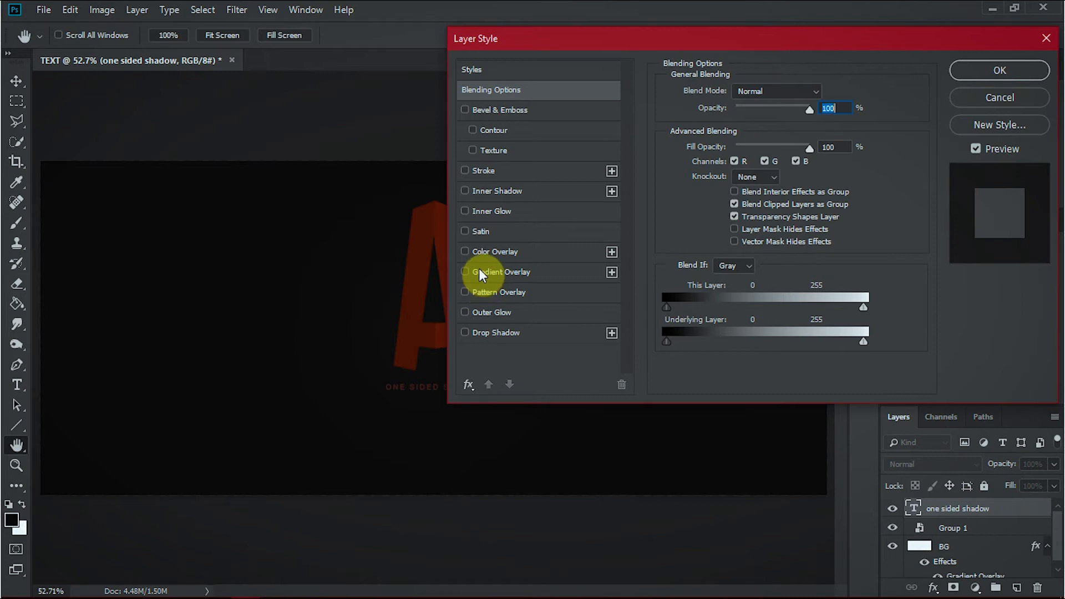
click(465, 332)
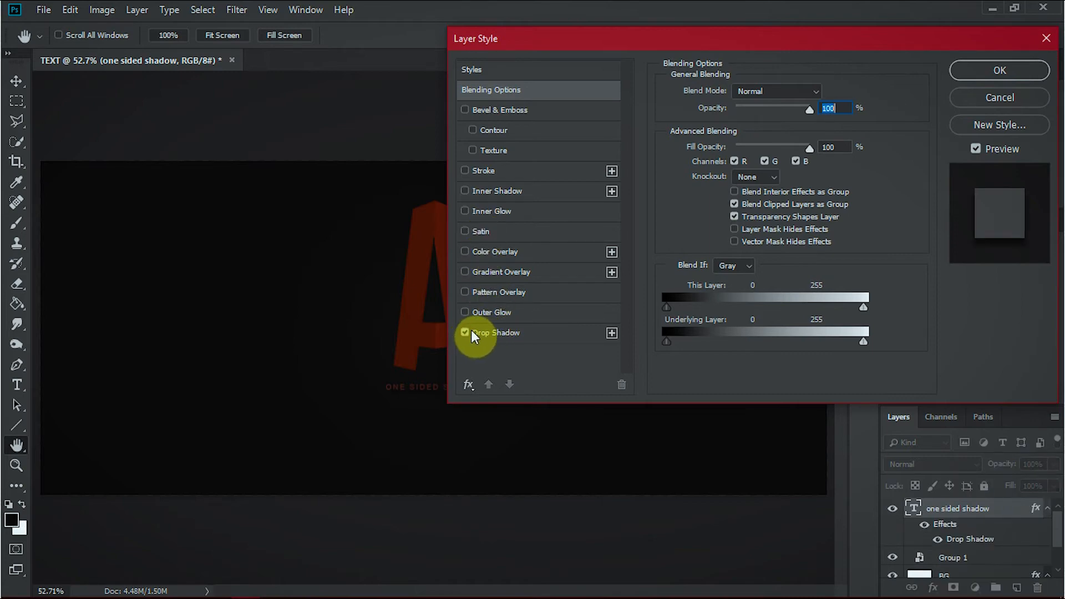
drag(674, 36, 773, 39)
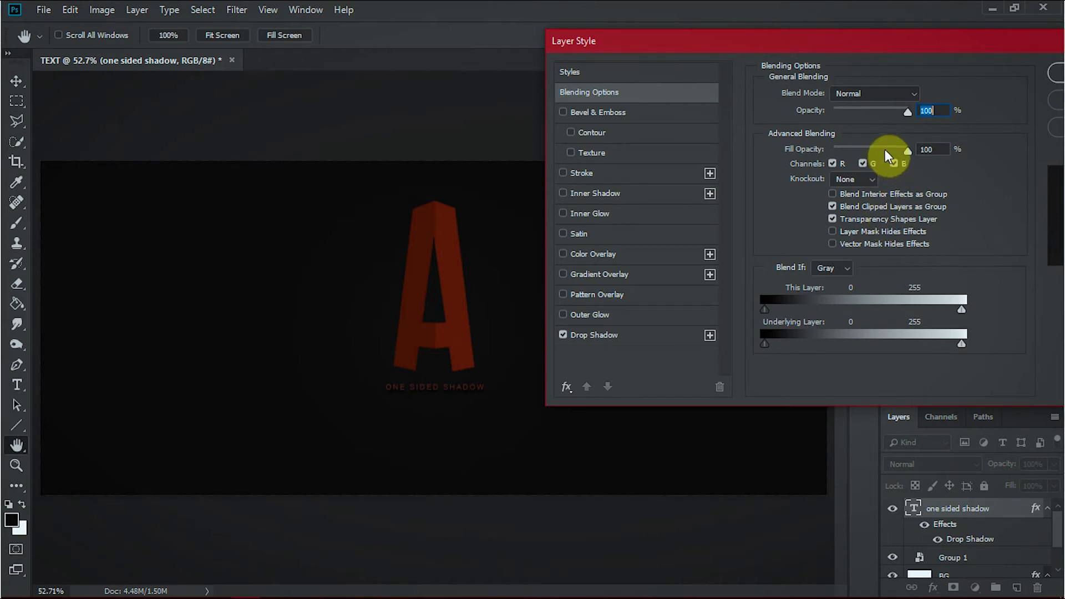
click(623, 337)
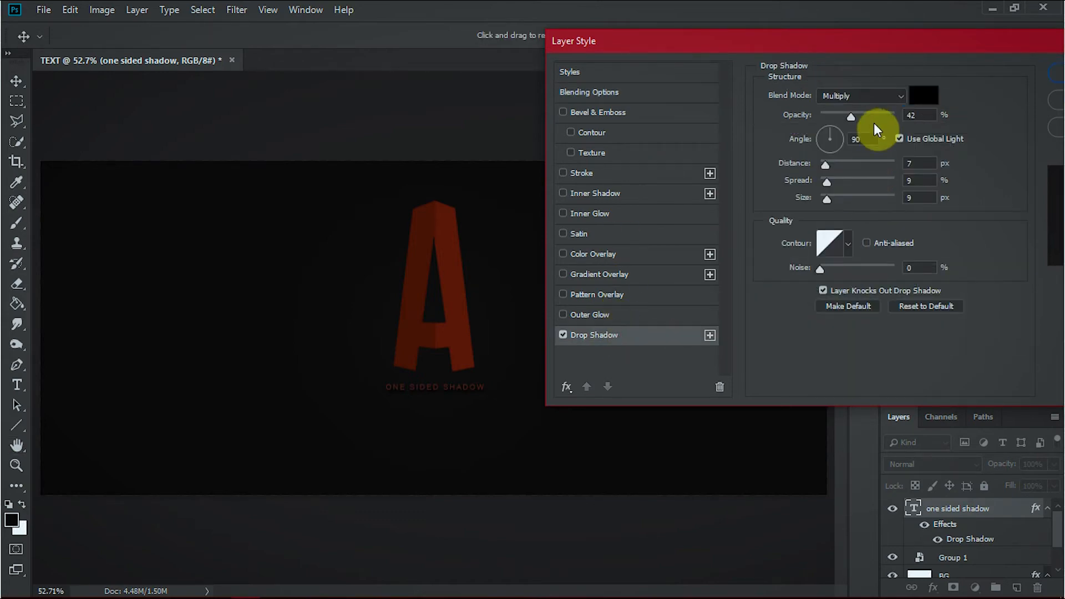
drag(842, 113, 832, 115)
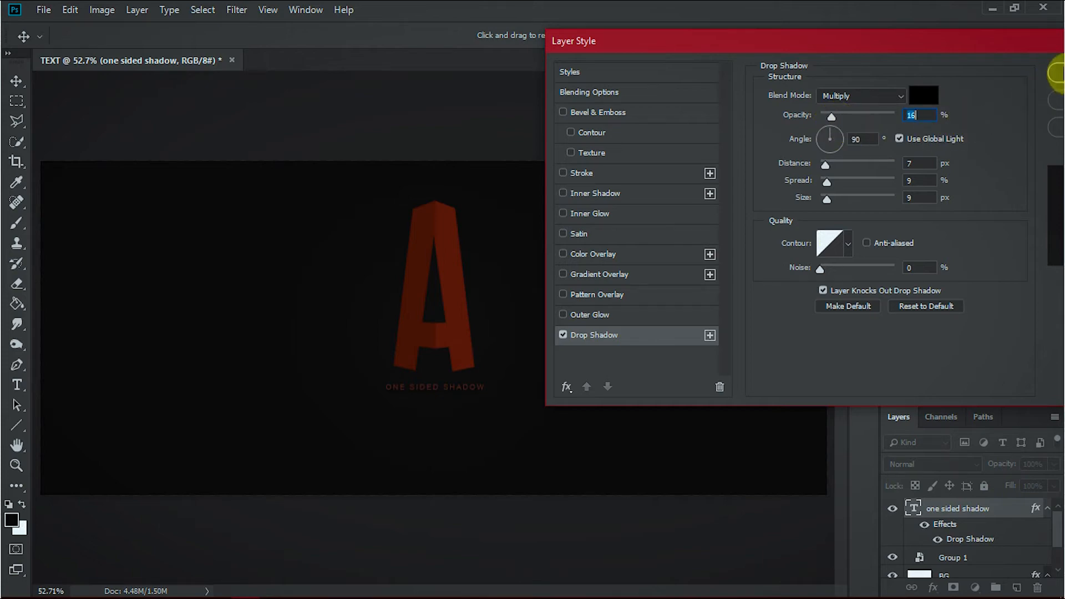
click(1054, 73)
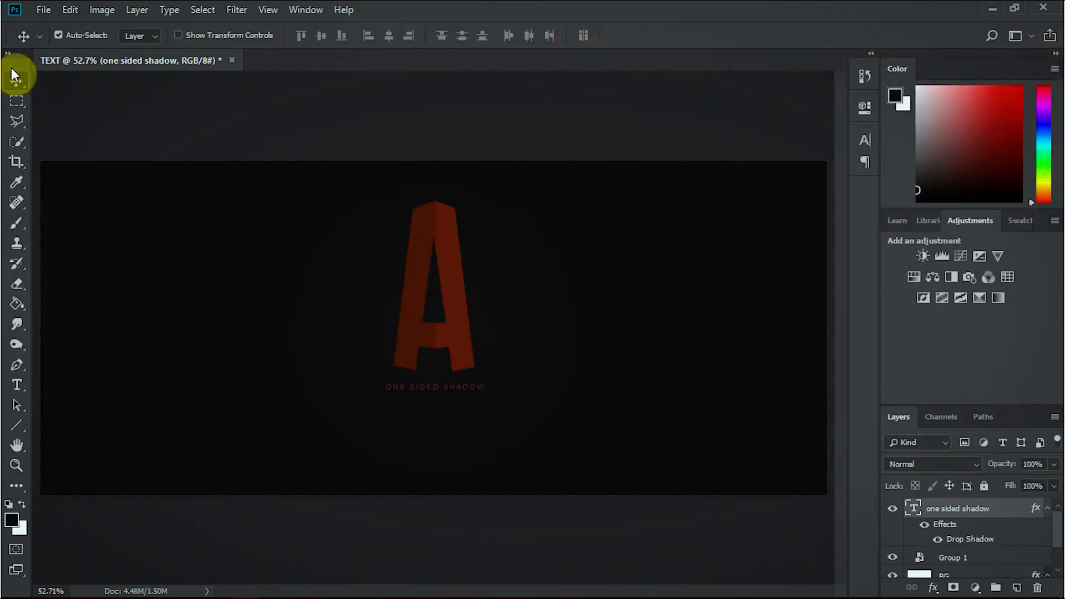
Draw a flat black ellipse shape about 254 by 18 px, centred a little below the caption.
click(16, 428)
click(110, 455)
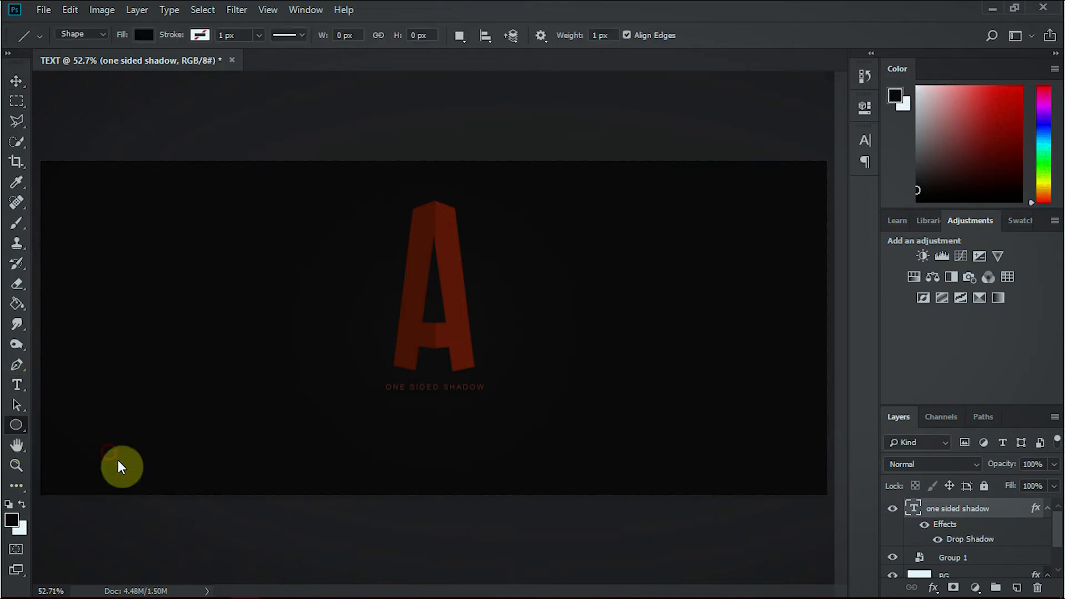
drag(382, 410, 487, 416)
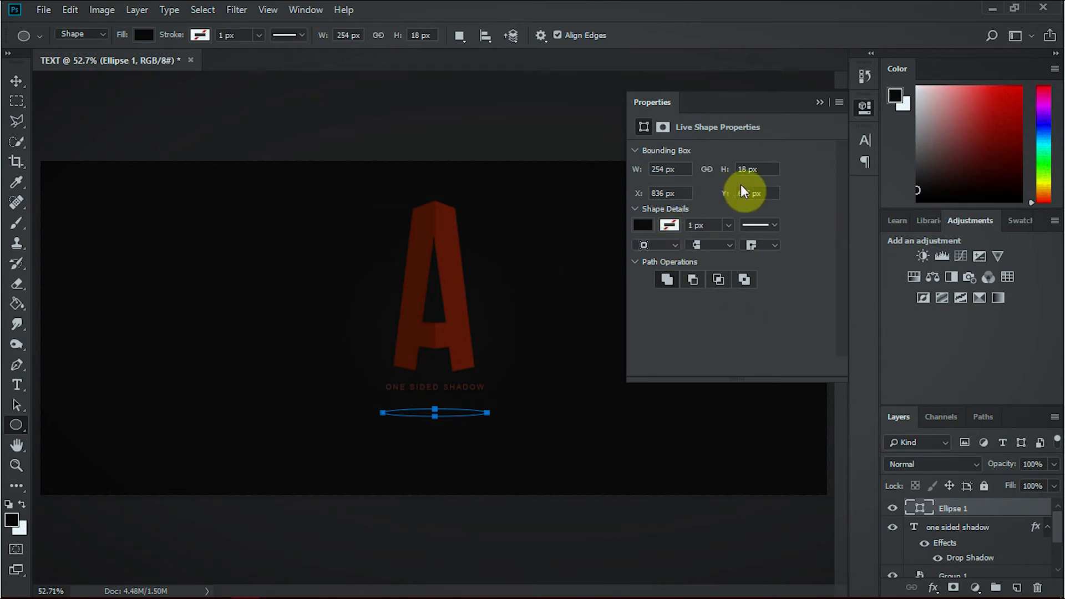
click(643, 229)
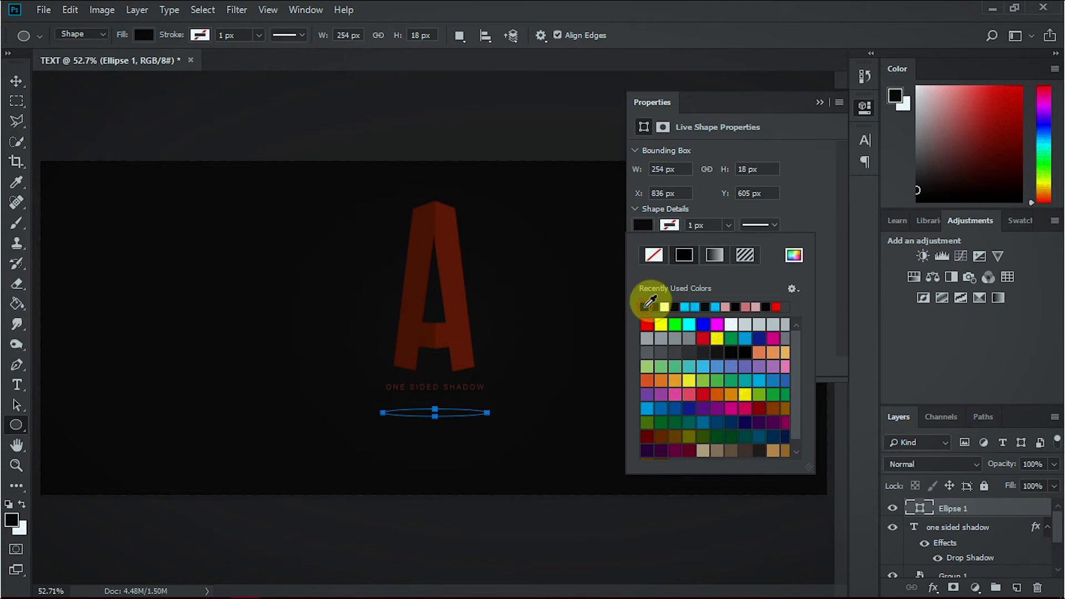
click(819, 103)
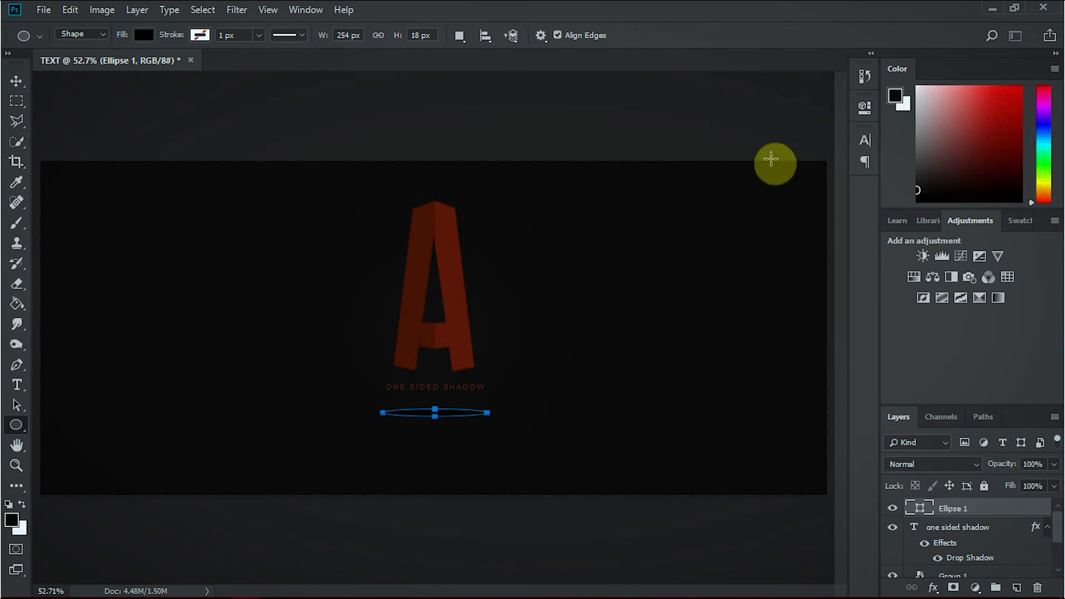
Rasterize the ellipse layer and soften it with a Gaussian Blur of 9.8 pixels radius.
click(11, 82)
right_click(1003, 507)
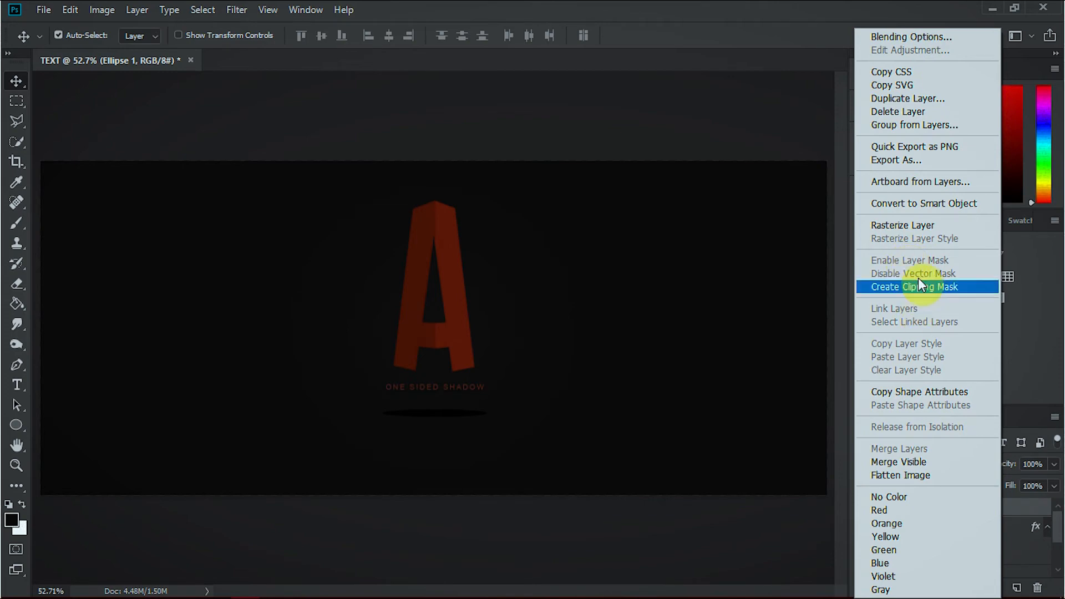
click(916, 228)
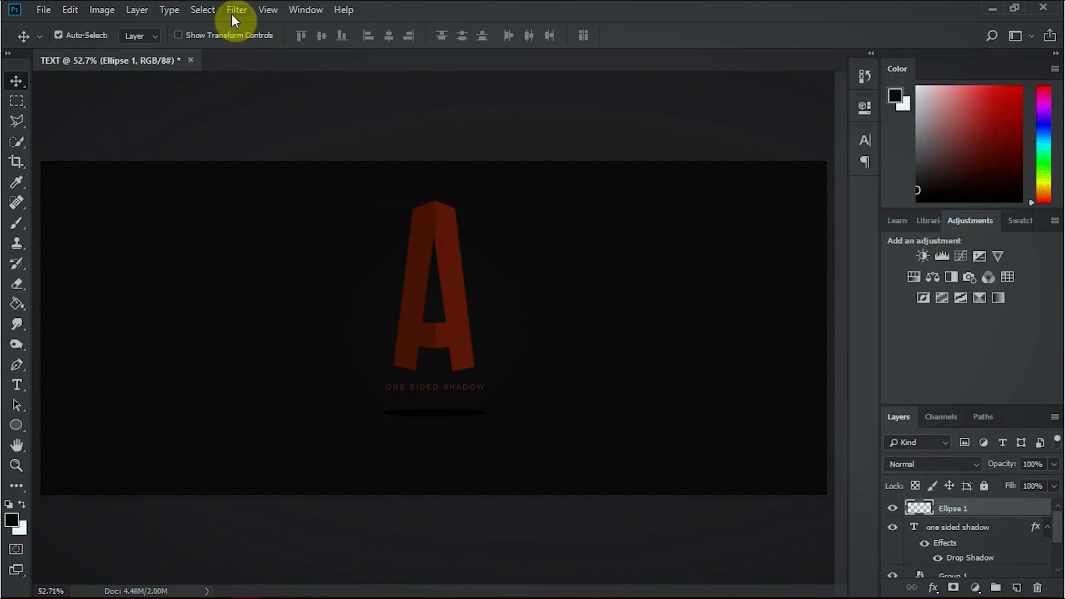
click(232, 13)
mouse_move(319, 189)
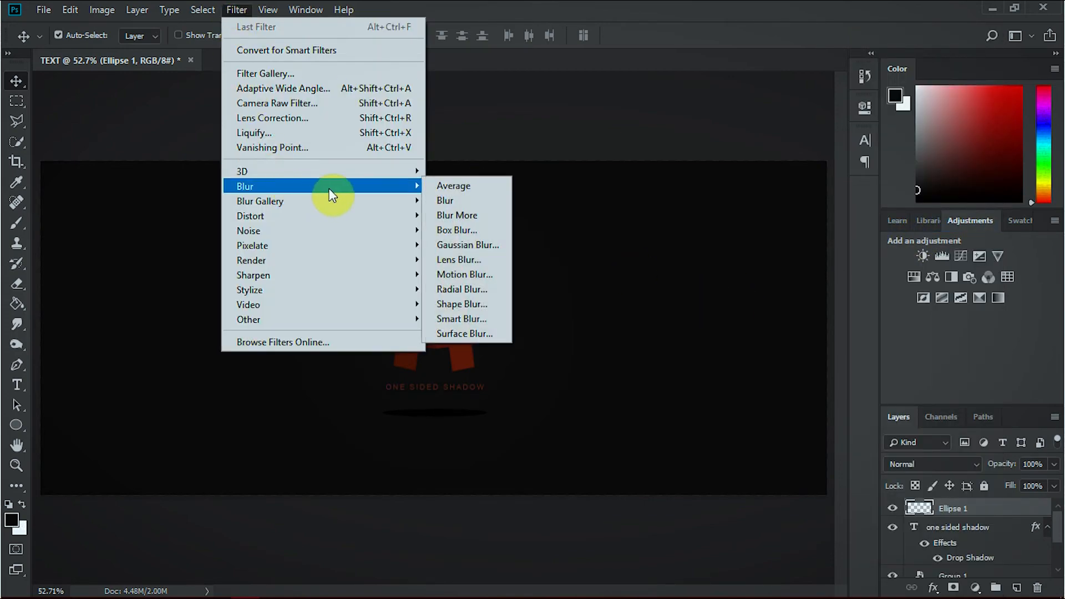
click(475, 244)
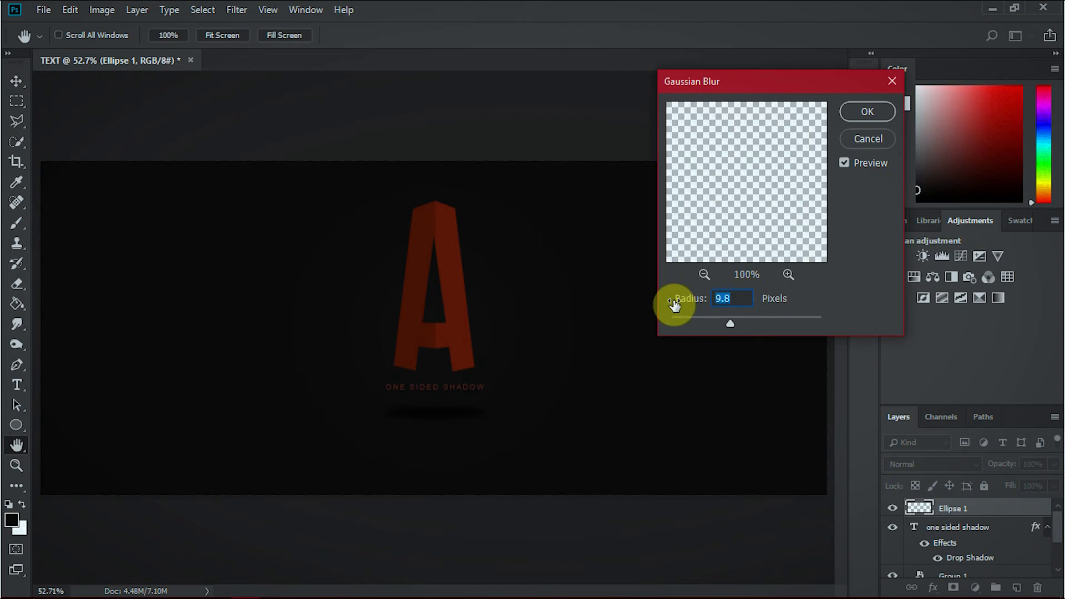
key(Return)
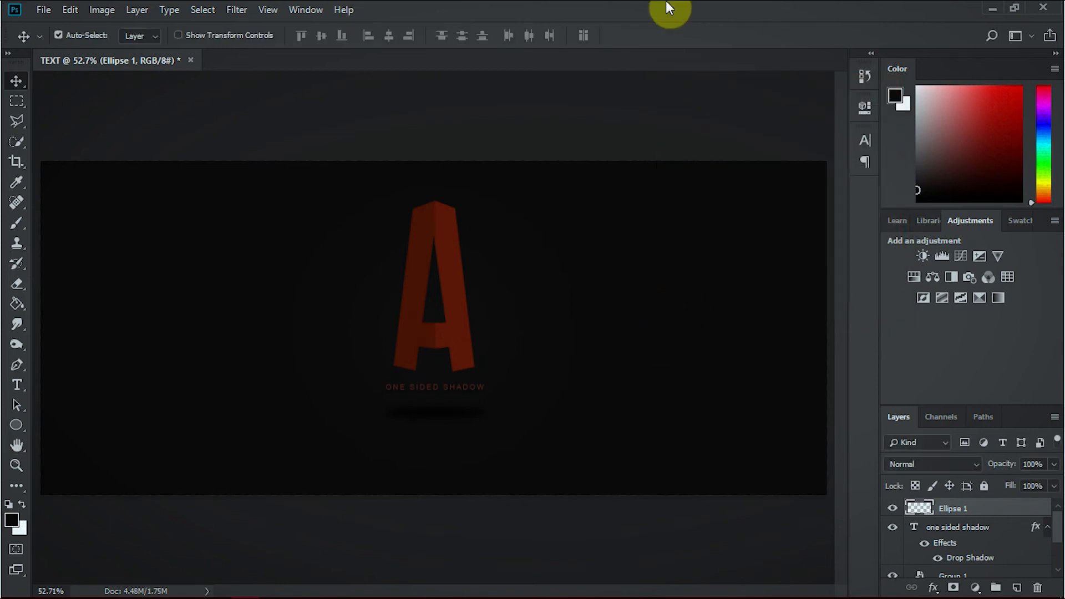
Lower the blurred ellipse layer's opacity to 76% and enlarge the ellipse in both width and height.
drag(1016, 470, 989, 469)
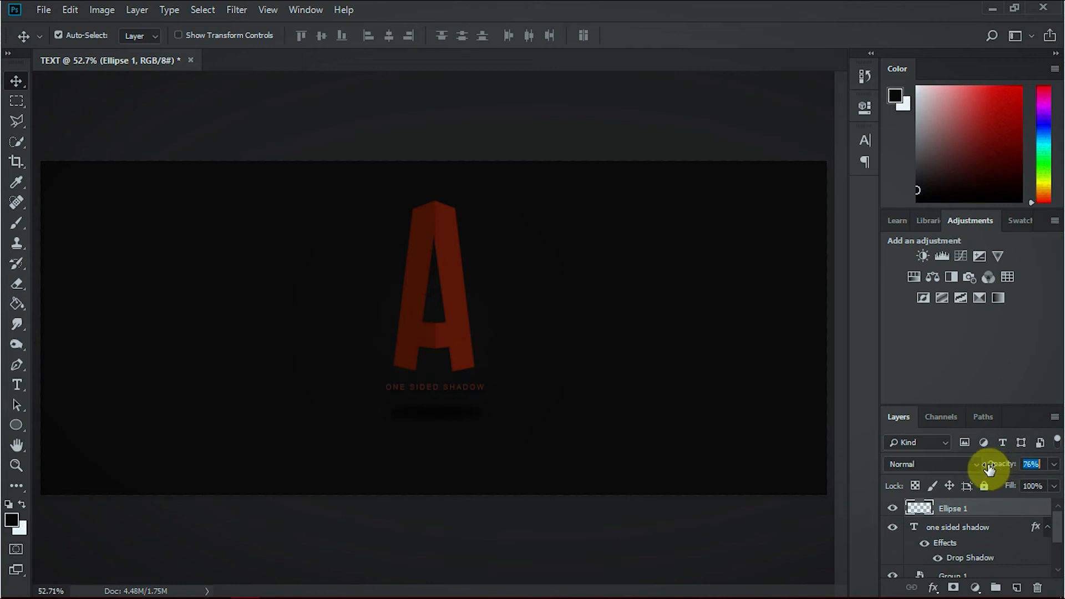
key(ctrl+t)
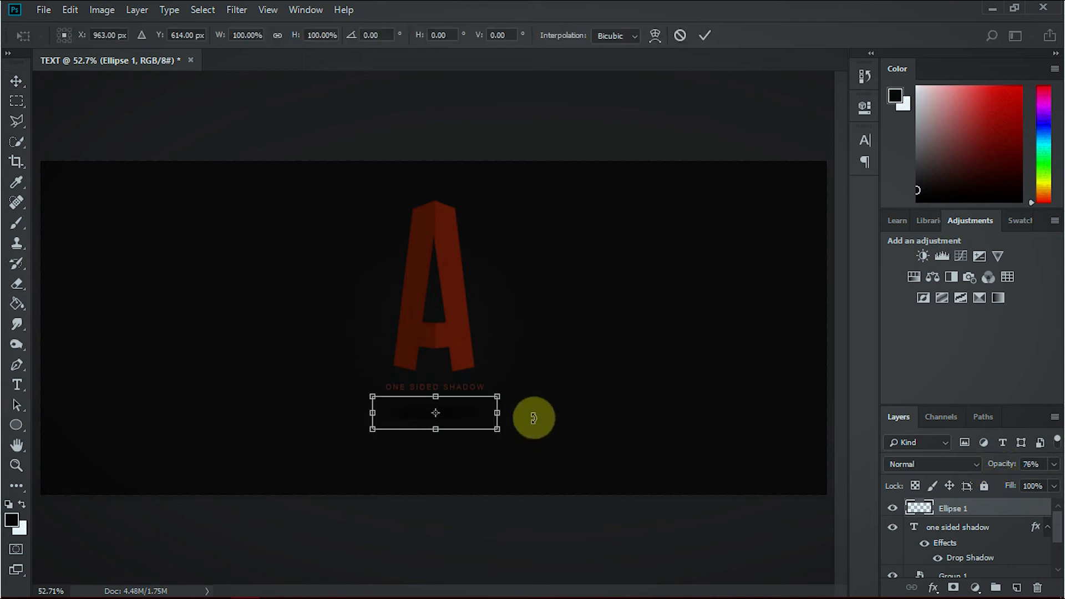
drag(496, 415, 540, 414)
drag(433, 432, 437, 445)
key(Return)
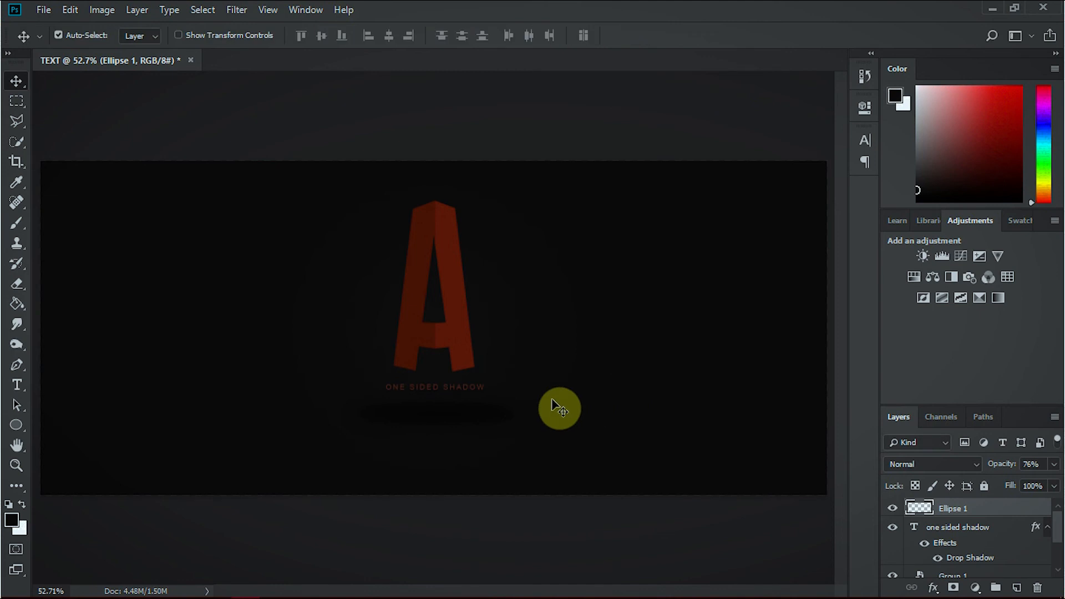
Move the blurred ellipse slightly further below the caption and reduce its layer opacity to 56%.
drag(494, 420, 488, 436)
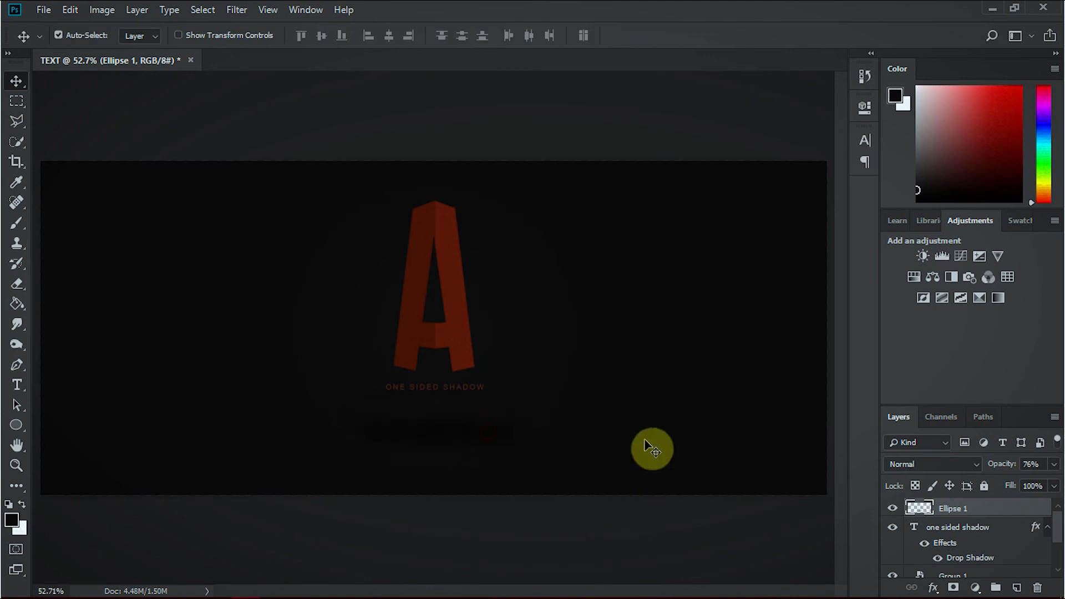
mouse_move(1003, 470)
mouse_down()
mouse_move(974, 471)
mouse_move(987, 470)
mouse_up()
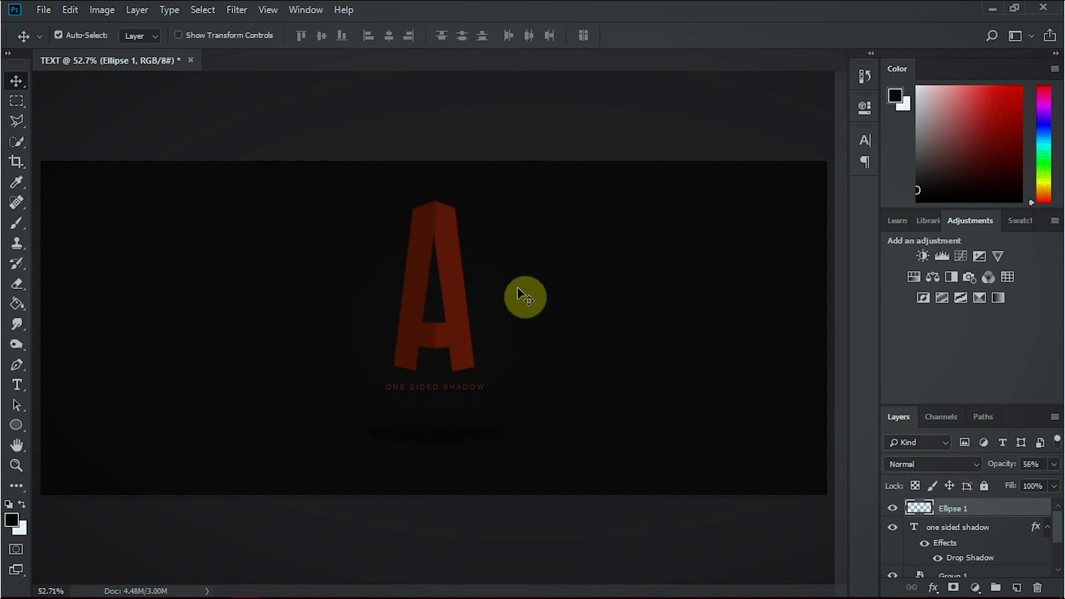